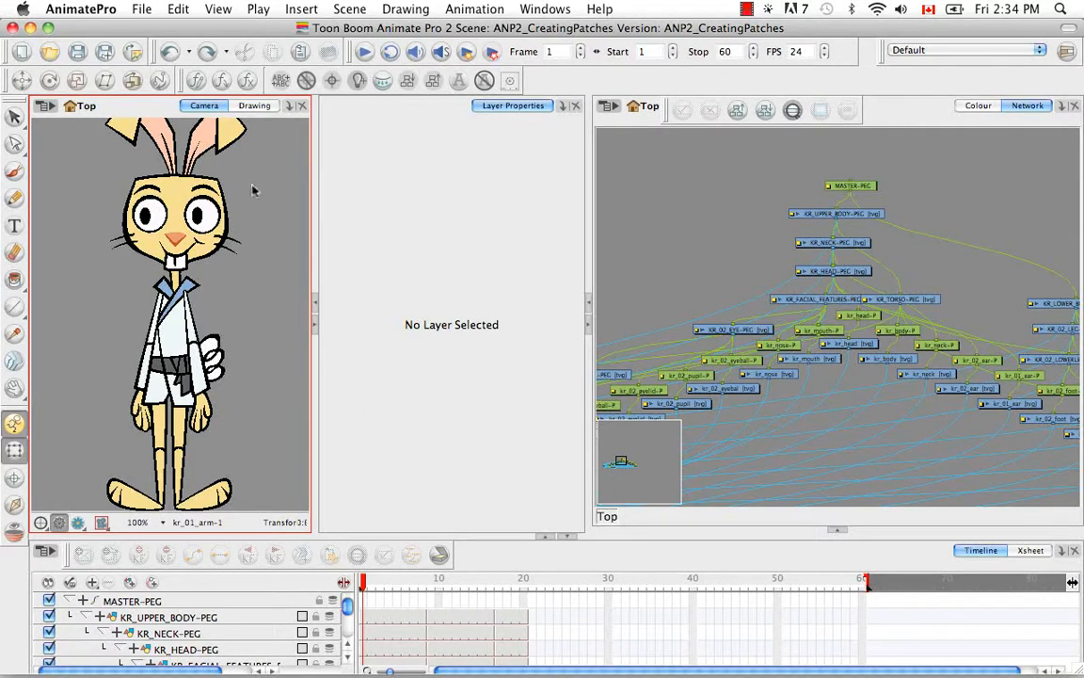
- Import the script Toggle-SelectToolWorksOnSingleLayer.txt from the Script Stuff folder into the script editor
{"action": "left_click", "coordinate": [195, 81]}
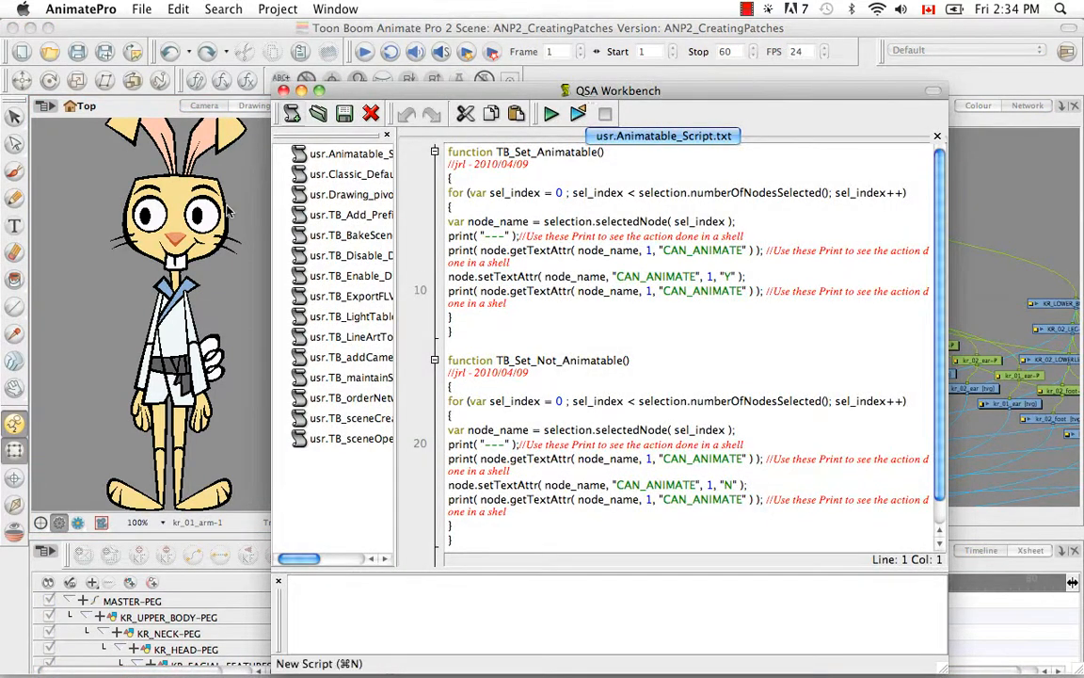
{"action": "left_click", "coordinate": [318, 113]}
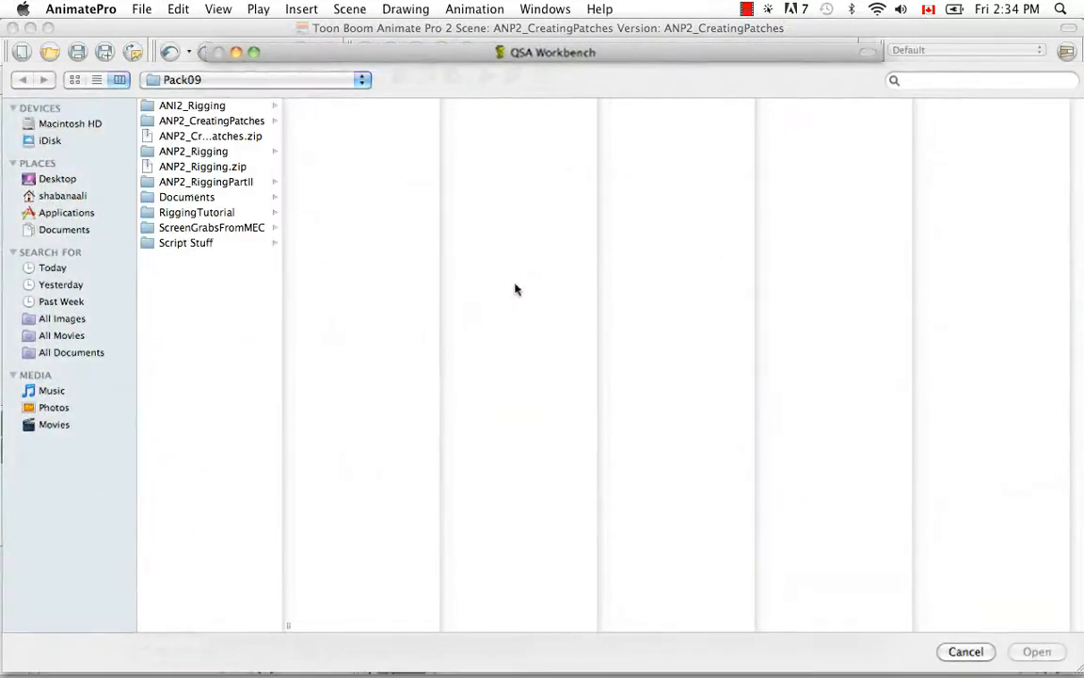
{"action": "left_click", "coordinate": [193, 243]}
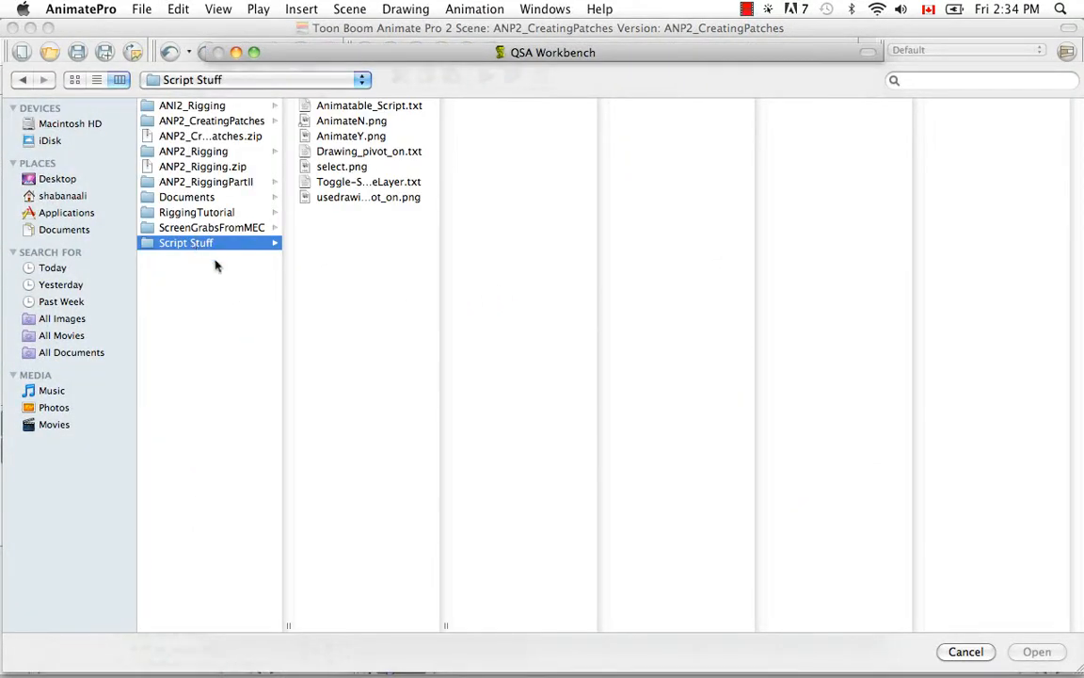
{"action": "left_click", "coordinate": [358, 182]}
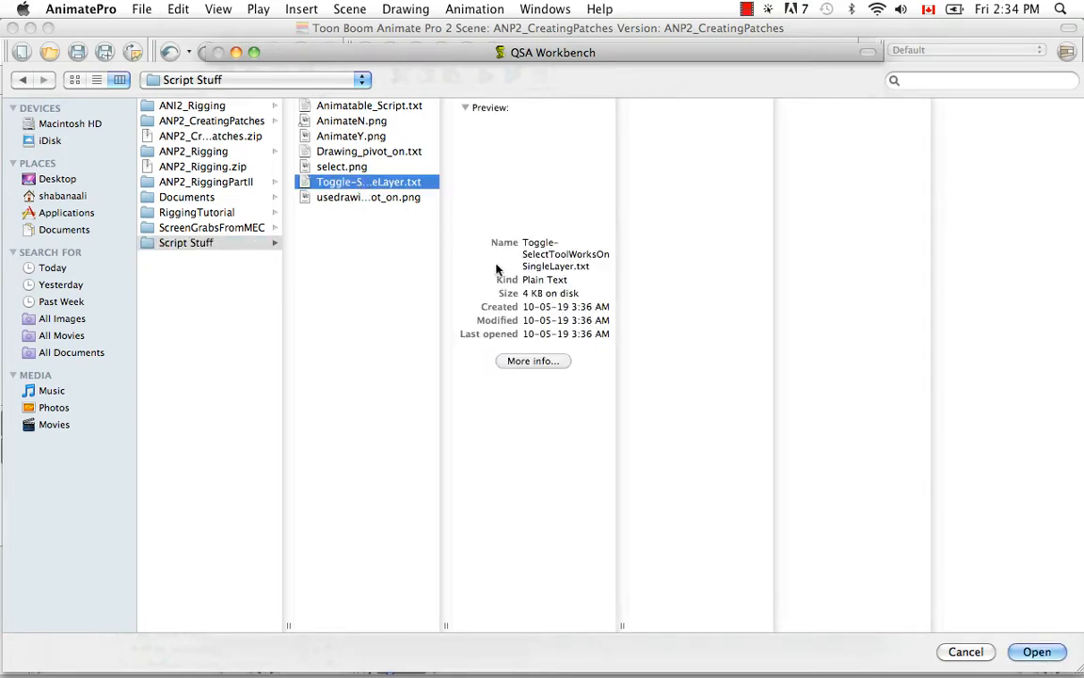
{"action": "left_click", "coordinate": [1035, 650]}
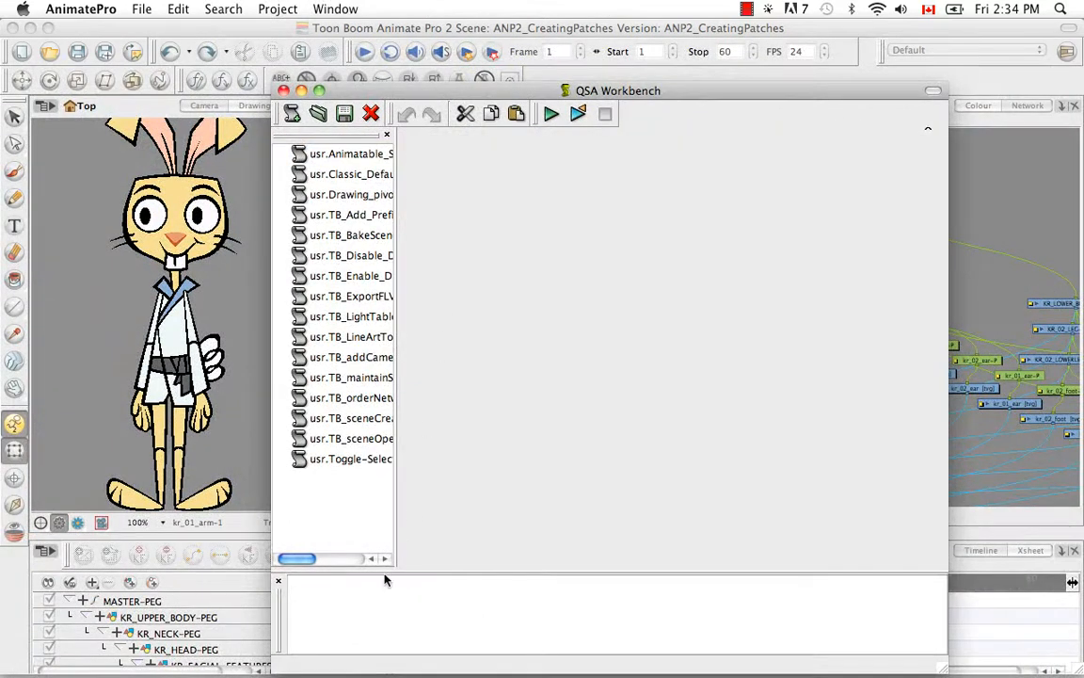
- Widen the script list, open usr.Toggle-SelectToolWorksOnSingleLayer.txt to examine its code, and close the script editor
{"action": "left_click_drag", "start_coordinate": [395, 534], "coordinate": [533, 506]}
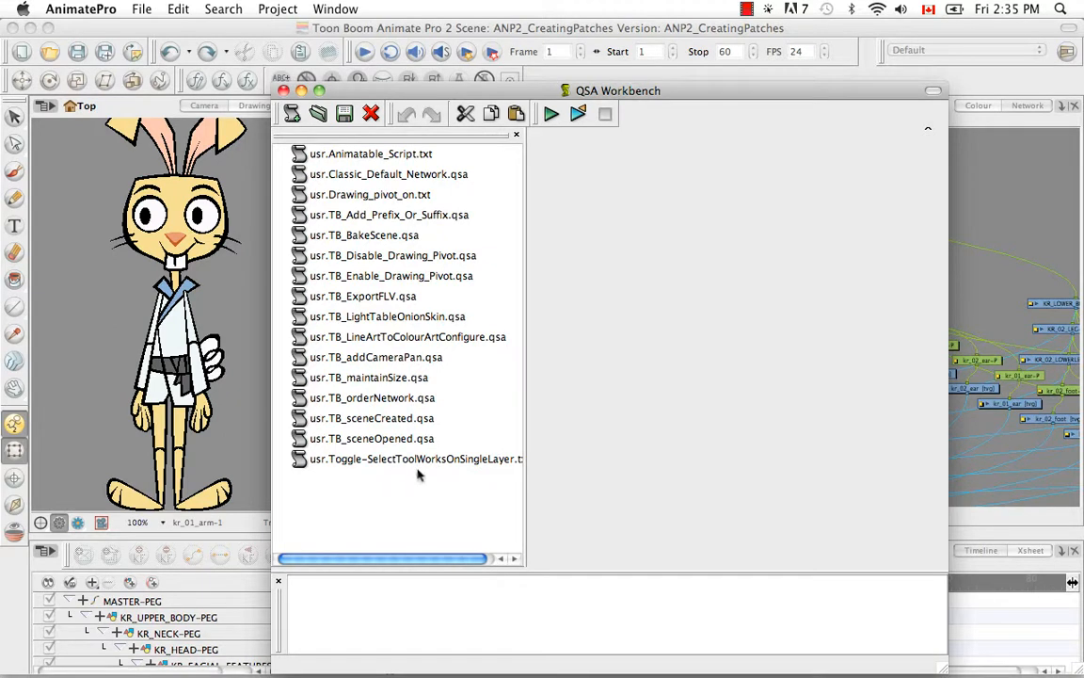
{"action": "left_click", "coordinate": [491, 460]}
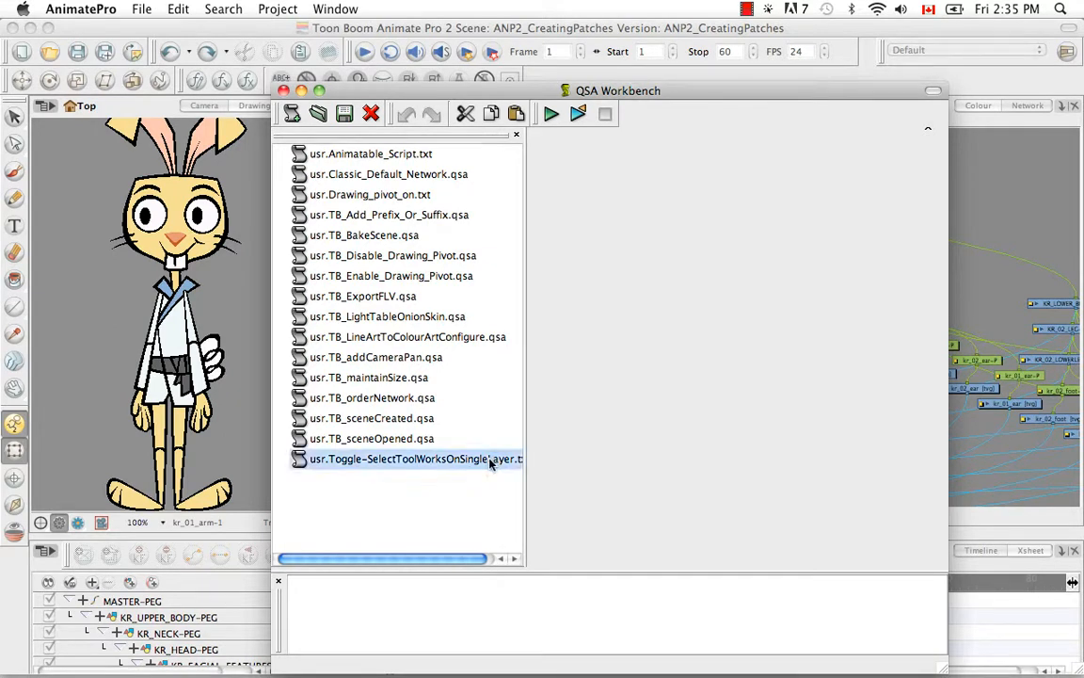
{"action": "double_click", "coordinate": [488, 463]}
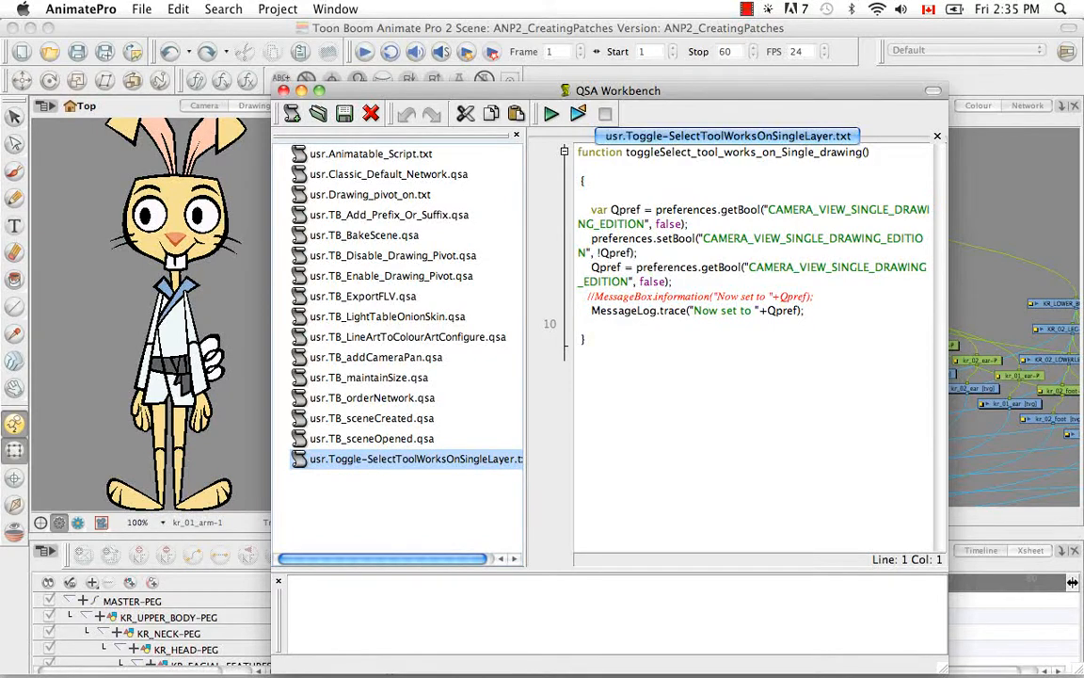
{"action": "left_click", "coordinate": [284, 91]}
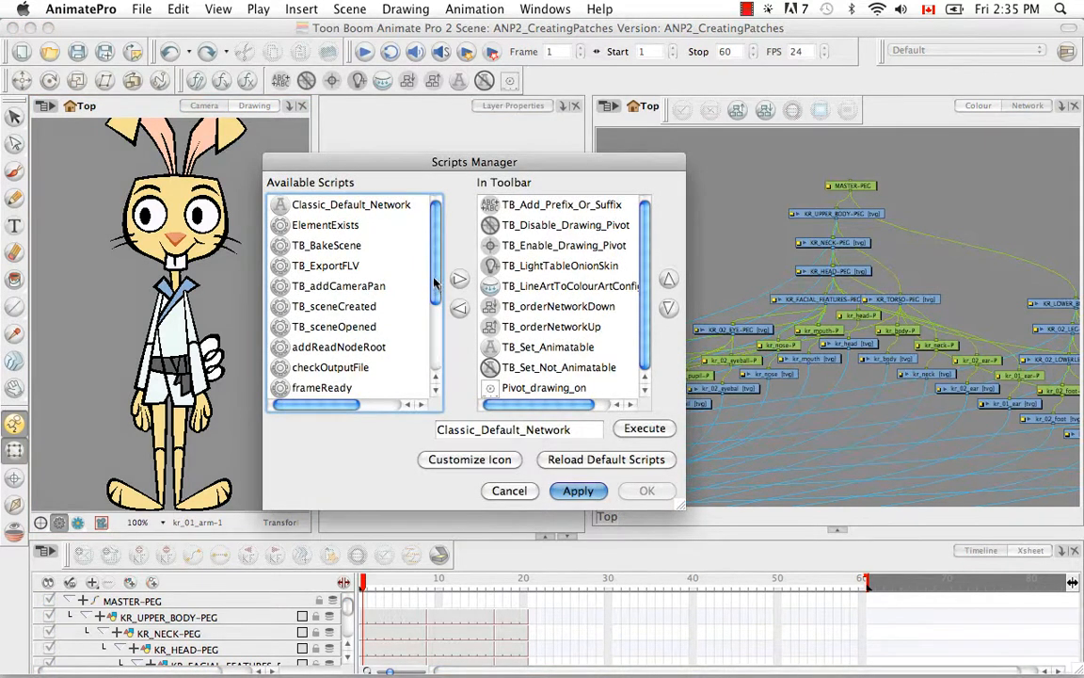
- Add the toggleSelect_tool_works_on_Single_drawing script to the scripts toolbar through the Scripts Manager
{"action": "left_click_drag", "start_coordinate": [436, 279], "coordinate": [438, 350]}
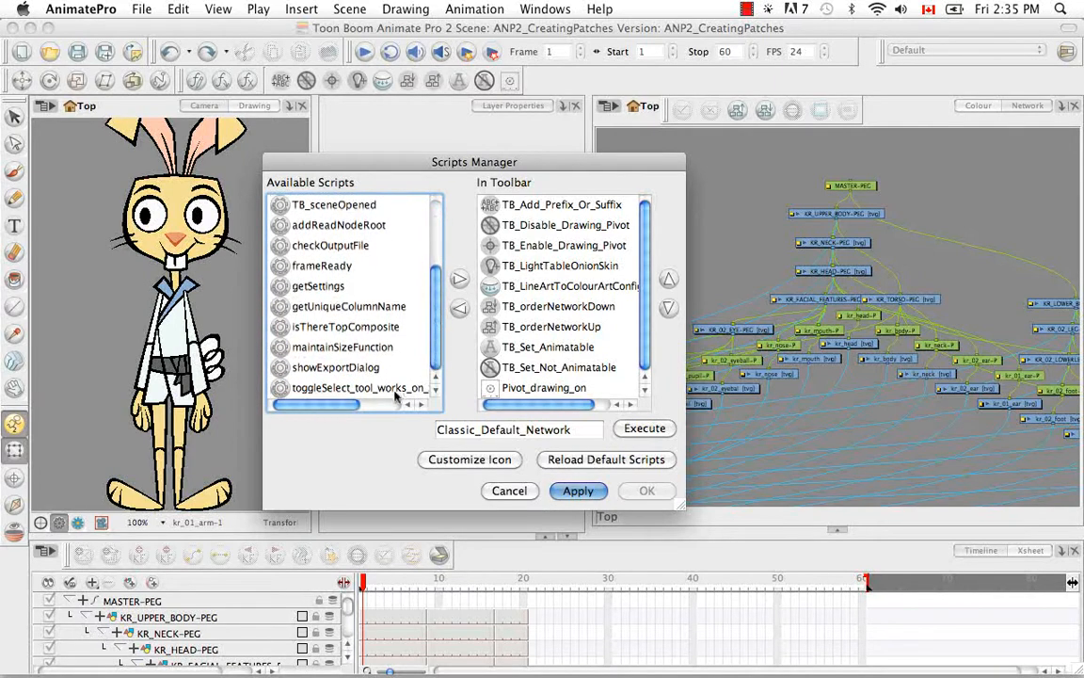
{"action": "left_click", "coordinate": [362, 387]}
{"action": "left_click", "coordinate": [461, 280]}
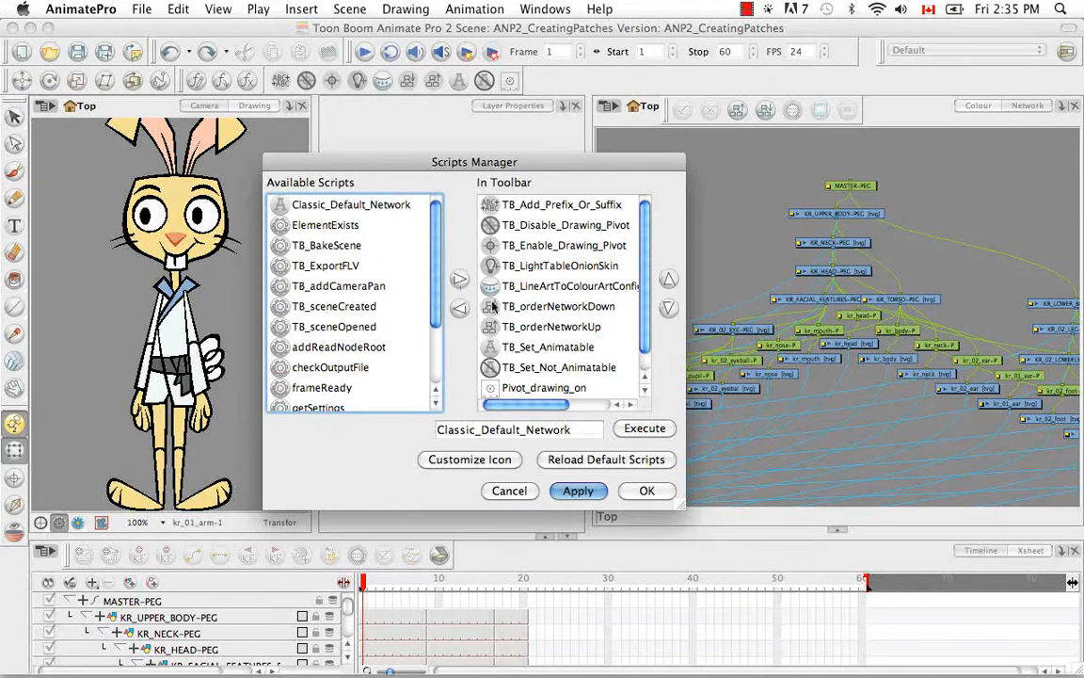
- Assign select.png from Script Stuff as the icon of the toggleSelect_tool_works_on_Single_drawing script and accept the Scripts Manager changes
{"action": "scroll", "coordinate": [639, 400], "scroll_direction": "down", "scroll_amount": 1}
{"action": "left_click", "coordinate": [570, 387]}
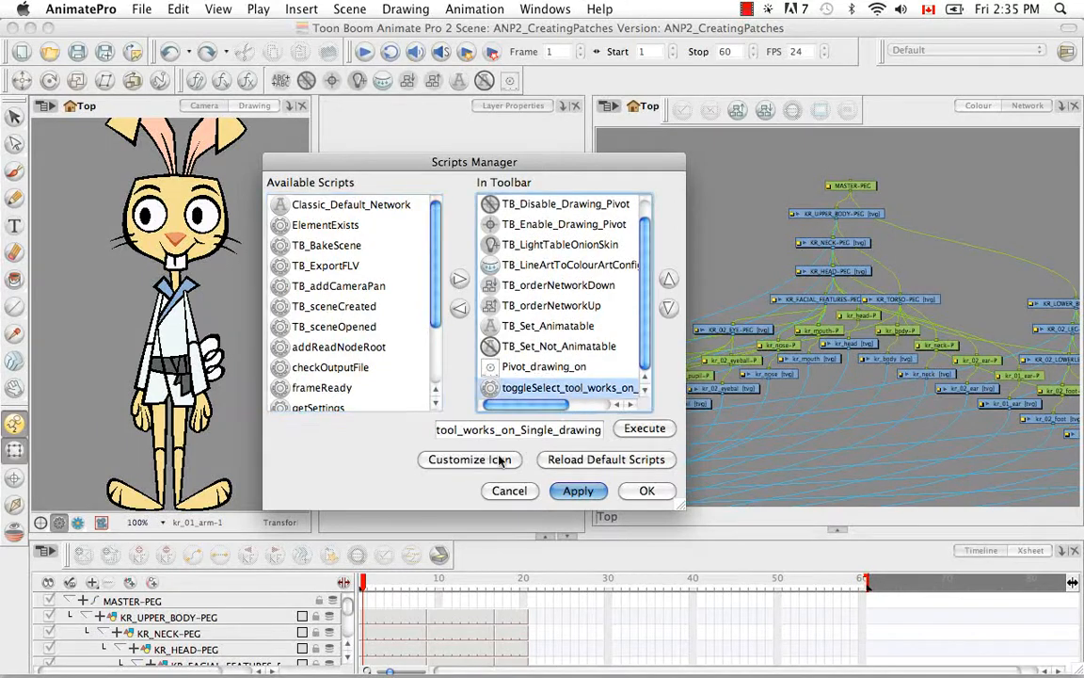
{"action": "left_click", "coordinate": [441, 459]}
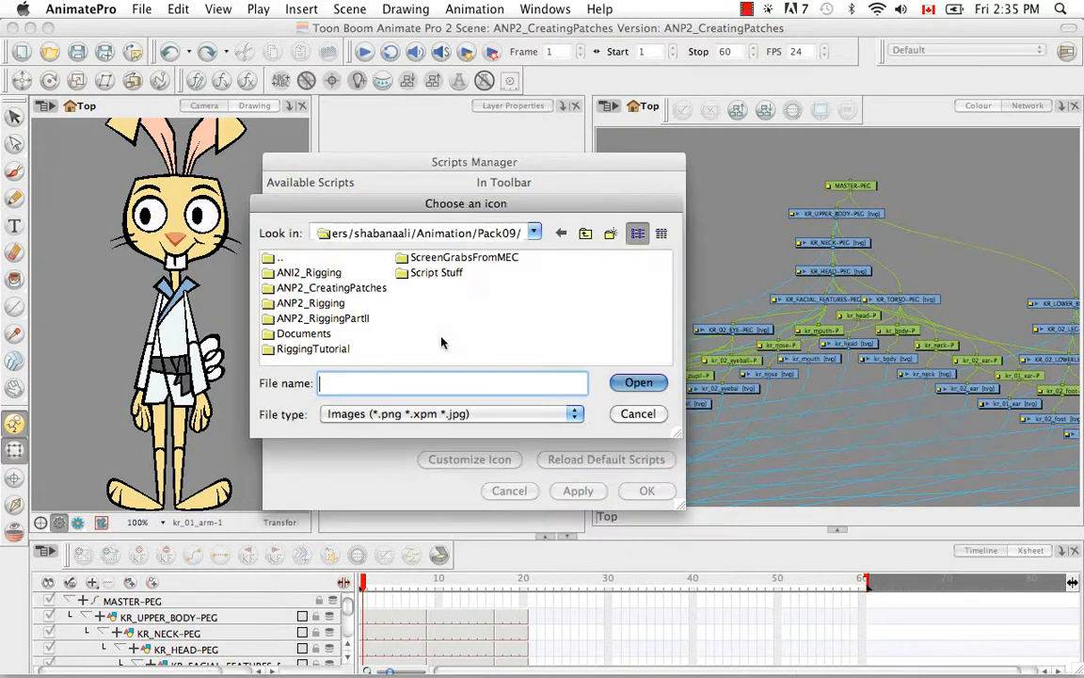
{"action": "left_click", "coordinate": [450, 274]}
{"action": "double_click", "coordinate": [451, 274]}
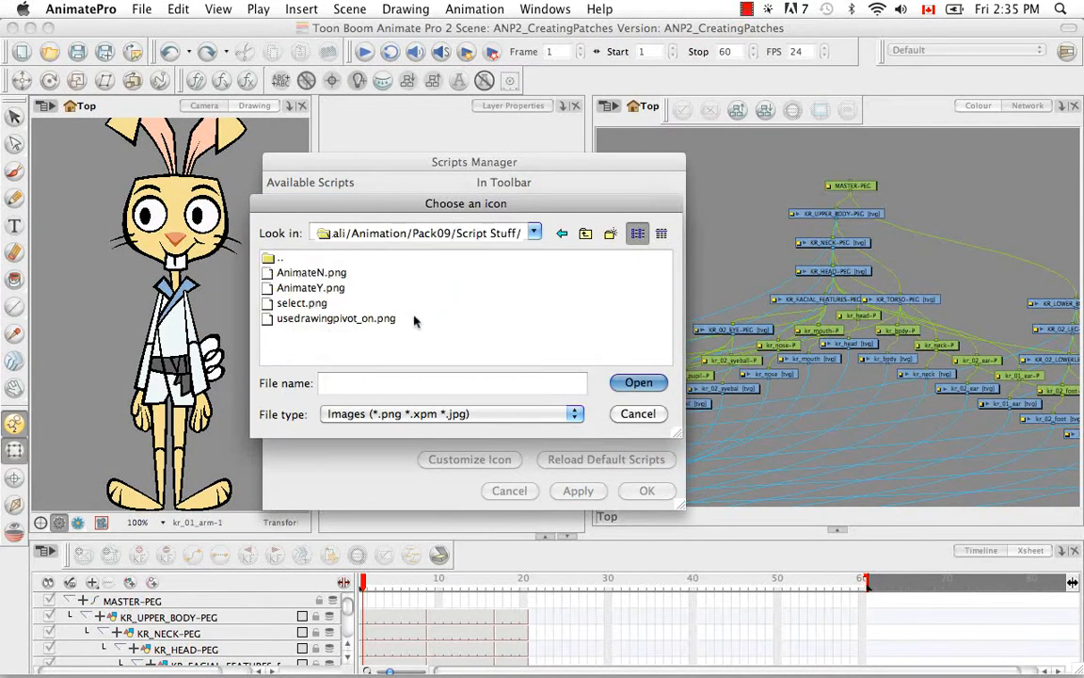
{"action": "left_click", "coordinate": [306, 304]}
{"action": "left_click", "coordinate": [639, 382]}
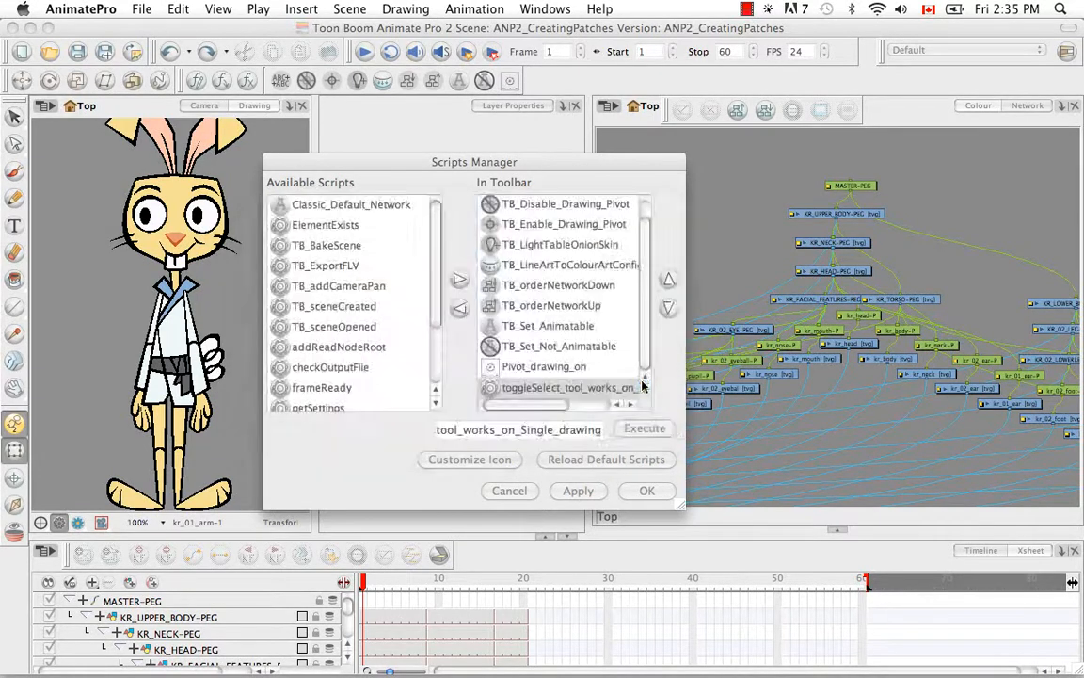
{"action": "left_click", "coordinate": [544, 366]}
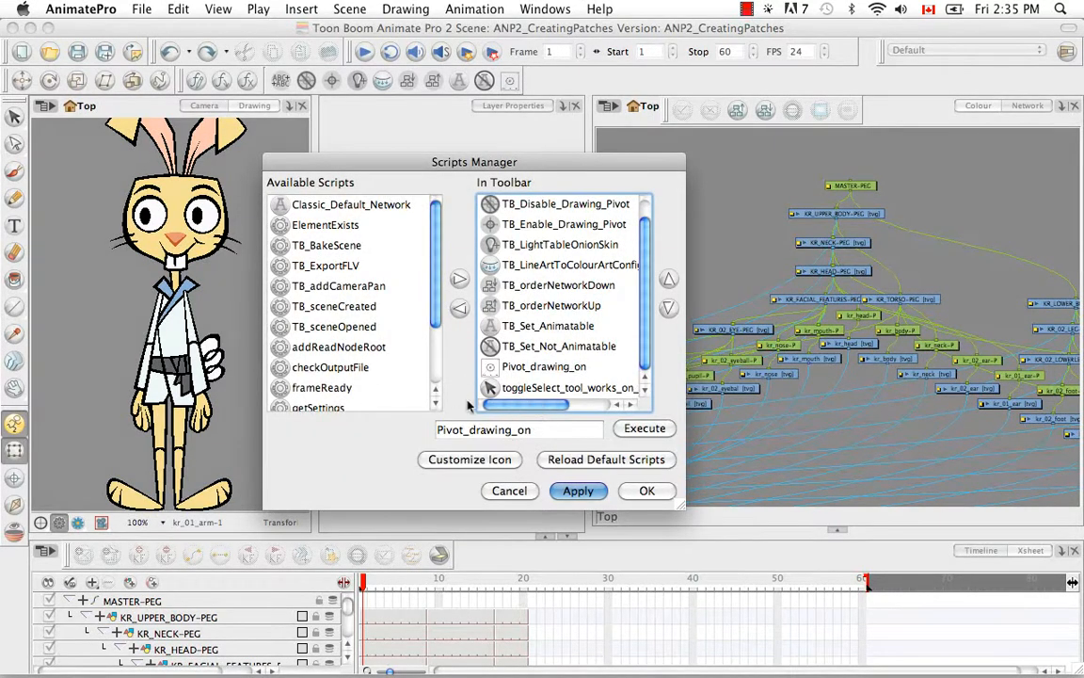
{"action": "left_click", "coordinate": [646, 490]}
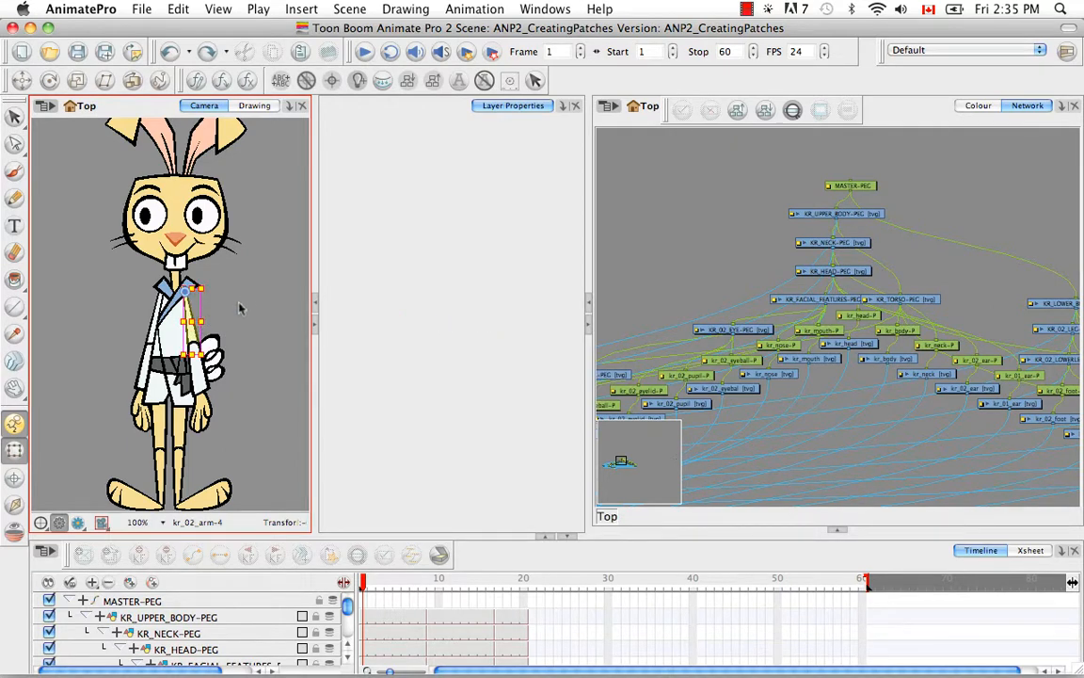
- Try the Select tool on the rabbit's body in the Camera view, then clear the selection
{"action": "left_click", "coordinate": [212, 278]}
{"action": "left_click", "coordinate": [67, 221]}
{"action": "left_click", "coordinate": [14, 117]}
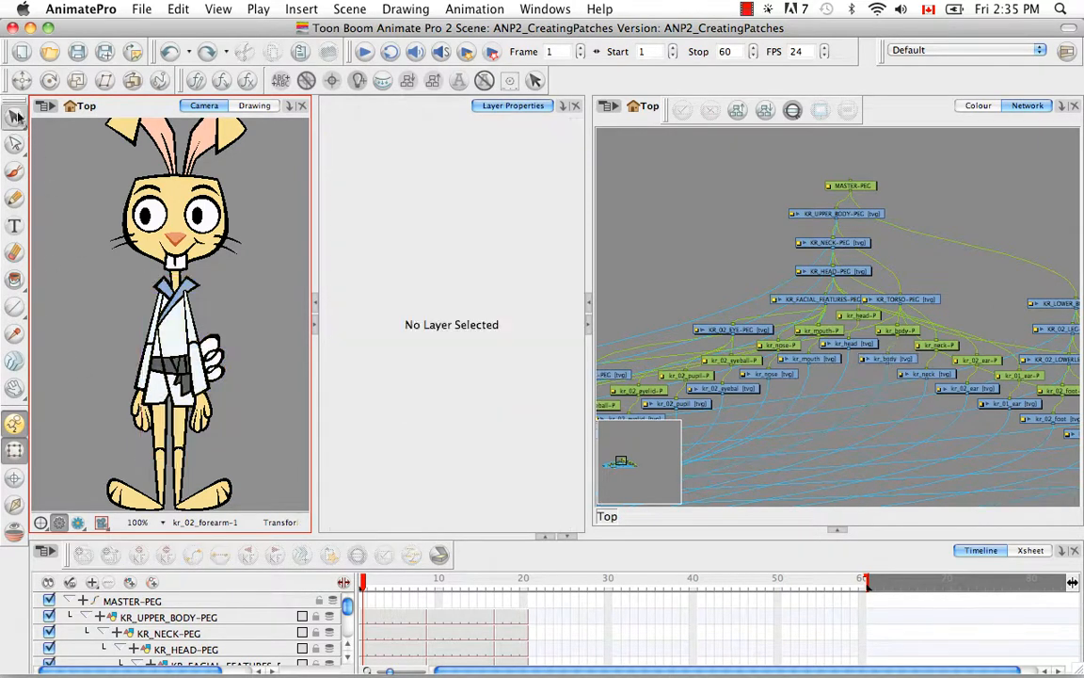
{"action": "left_click", "coordinate": [167, 449]}
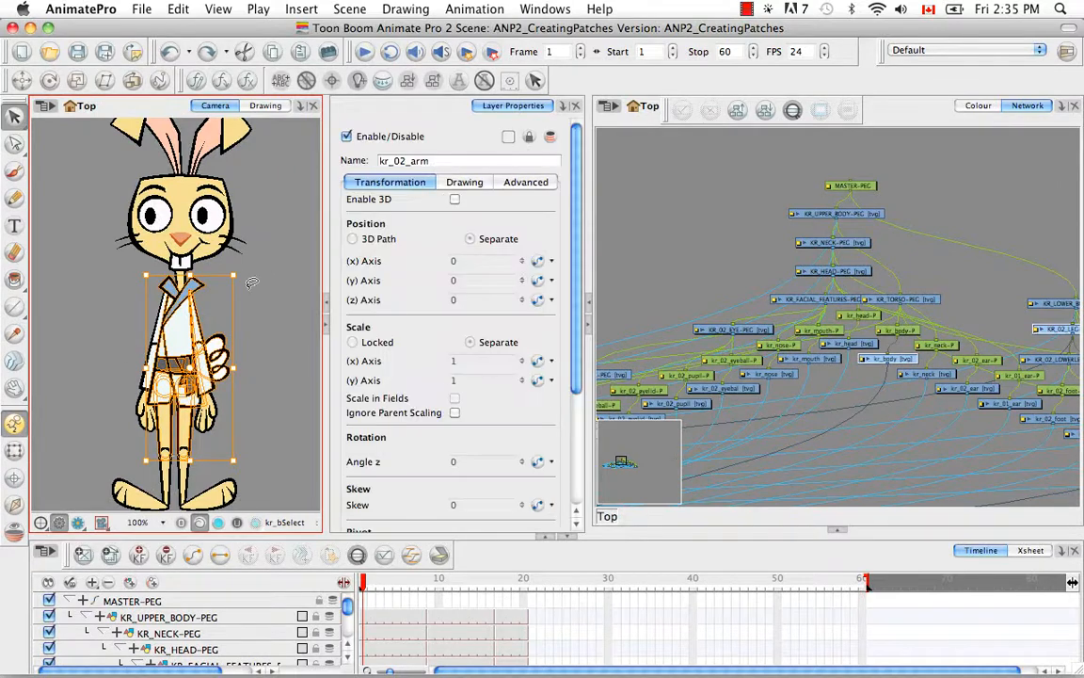
{"action": "left_click", "coordinate": [273, 360]}
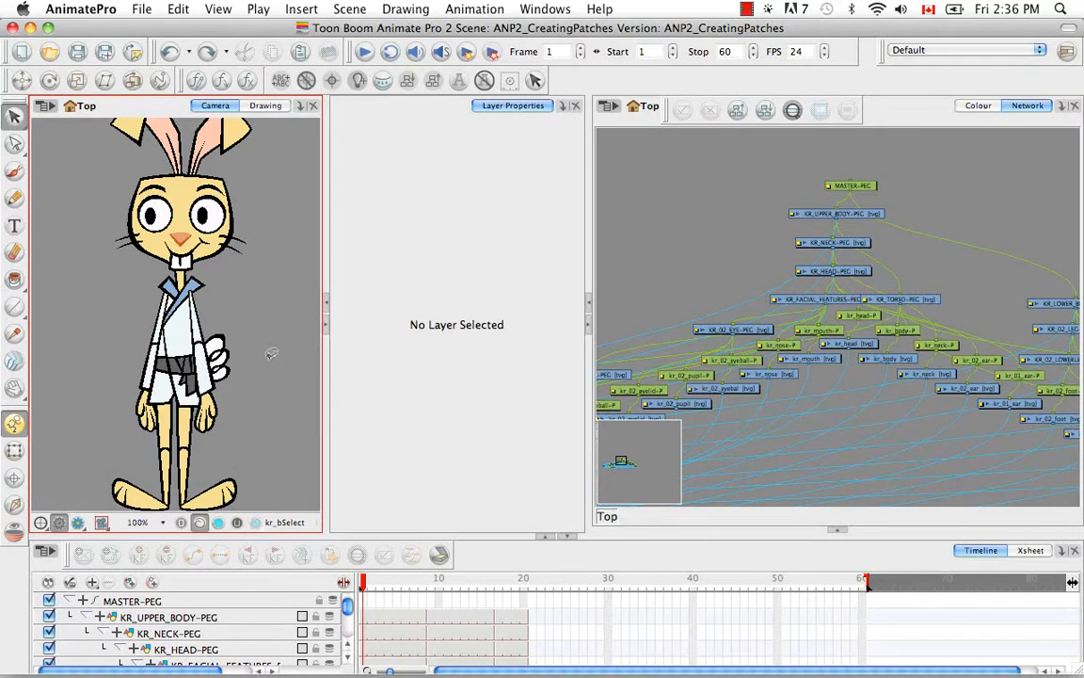
- Enable Current Drawing on Top and Light Table in the Camera view and run the single-drawing selection toggle script
{"action": "left_click", "coordinate": [102, 522]}
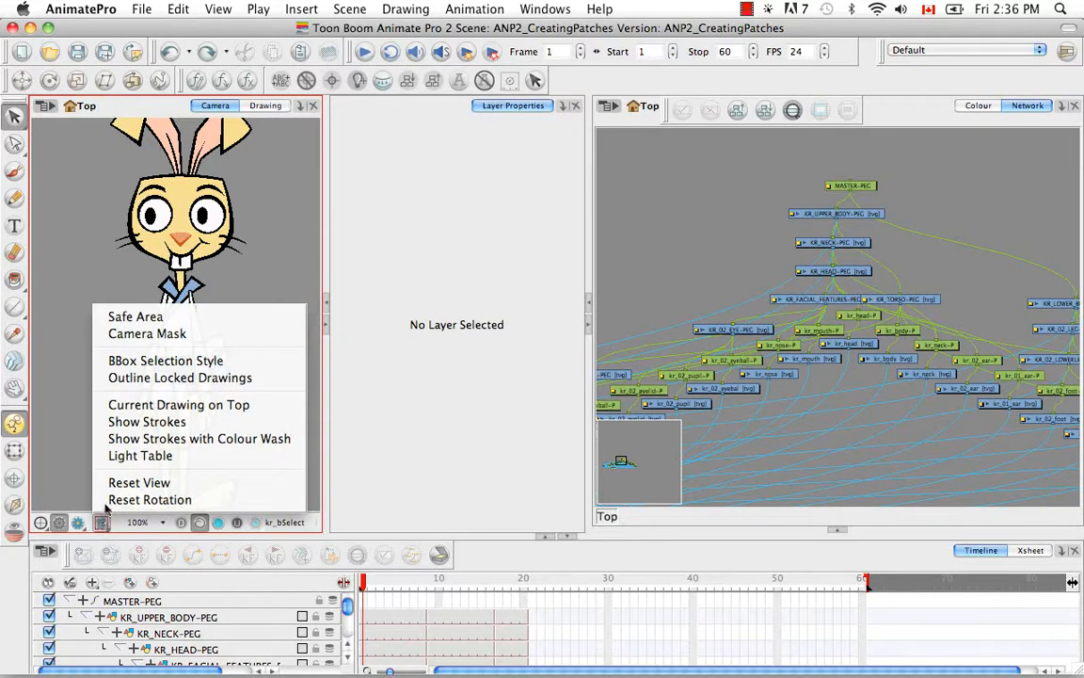
{"action": "left_click", "coordinate": [101, 407]}
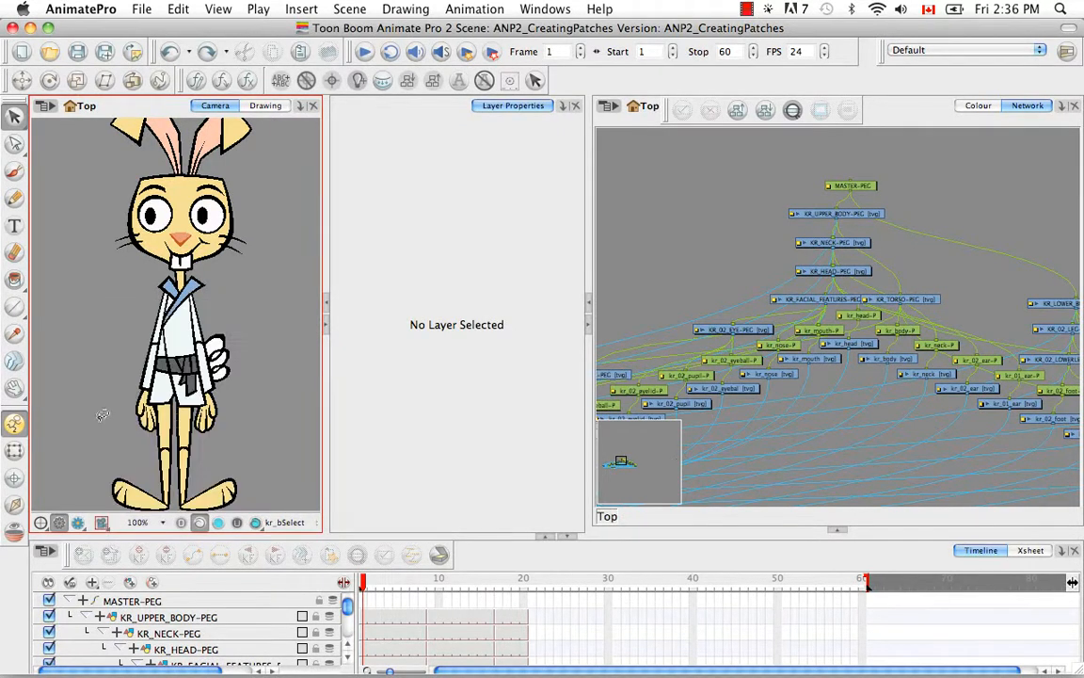
{"action": "left_click", "coordinate": [101, 523]}
{"action": "left_click", "coordinate": [100, 455]}
{"action": "left_click", "coordinate": [535, 80]}
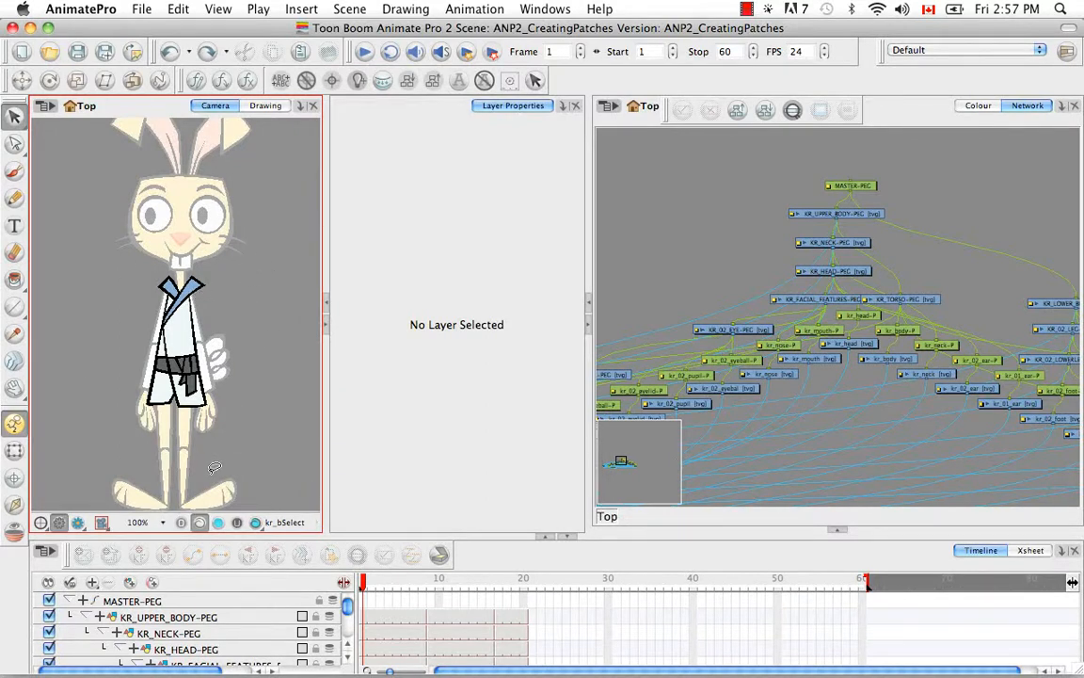
- Select the kr_mouth and kr_02_eyelid drawings in turn to examine the Light Table display, and switch Light Table off
{"action": "left_click", "coordinate": [805, 365]}
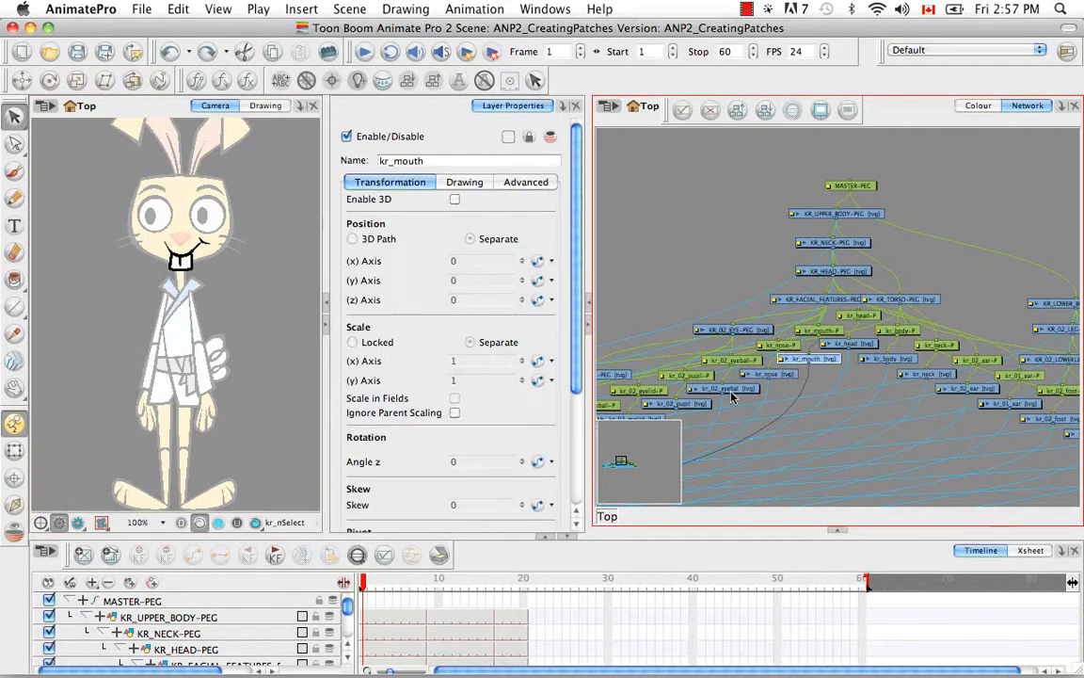
{"action": "left_click", "coordinate": [348, 662]}
{"action": "left_click", "coordinate": [348, 662]}
{"action": "left_click", "coordinate": [348, 662]}
{"action": "left_click", "coordinate": [348, 662]}
{"action": "left_click", "coordinate": [349, 662]}
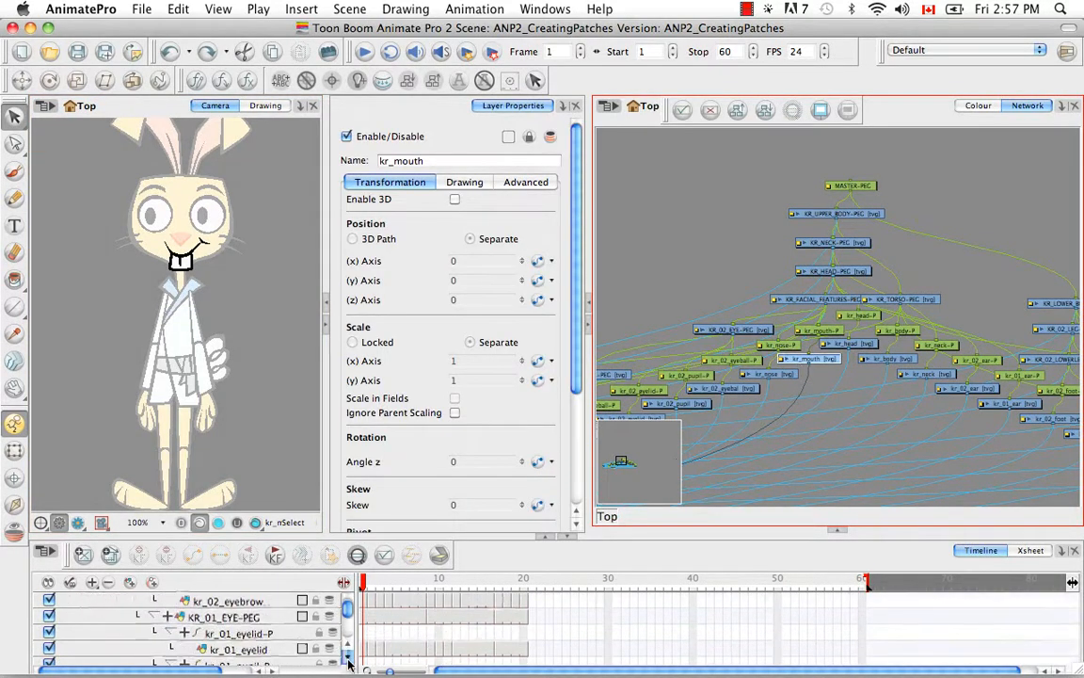
{"action": "left_click", "coordinate": [349, 662]}
{"action": "left_click", "coordinate": [348, 661]}
{"action": "left_click", "coordinate": [349, 662]}
{"action": "left_click", "coordinate": [348, 662]}
{"action": "left_click", "coordinate": [348, 662]}
{"action": "left_click", "coordinate": [349, 661]}
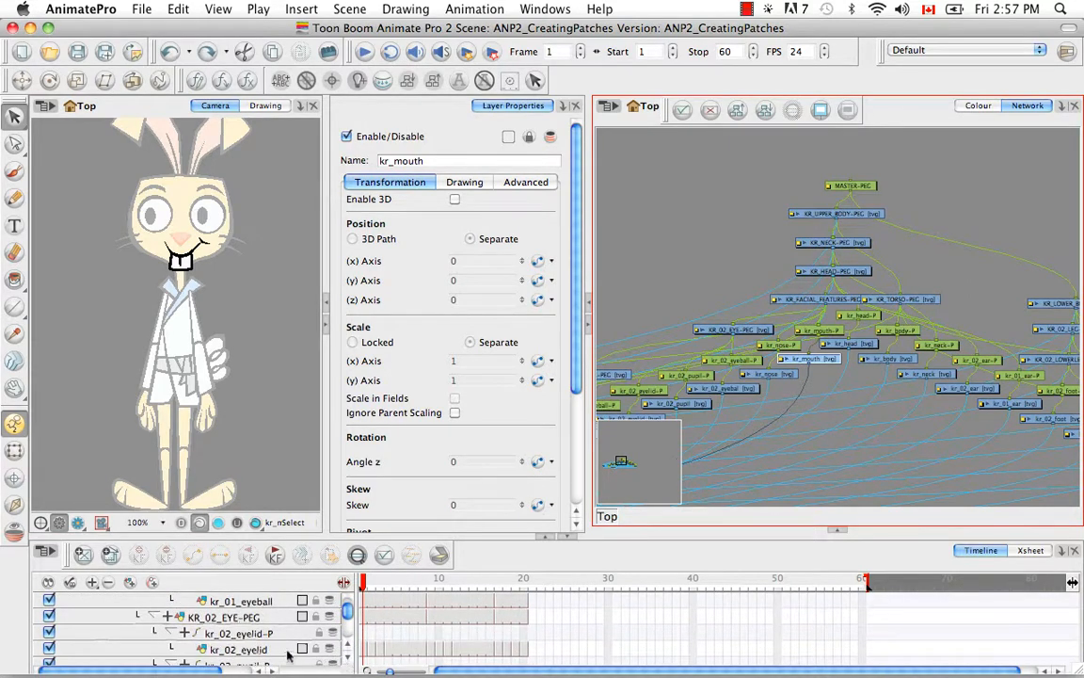
{"action": "left_click", "coordinate": [283, 649]}
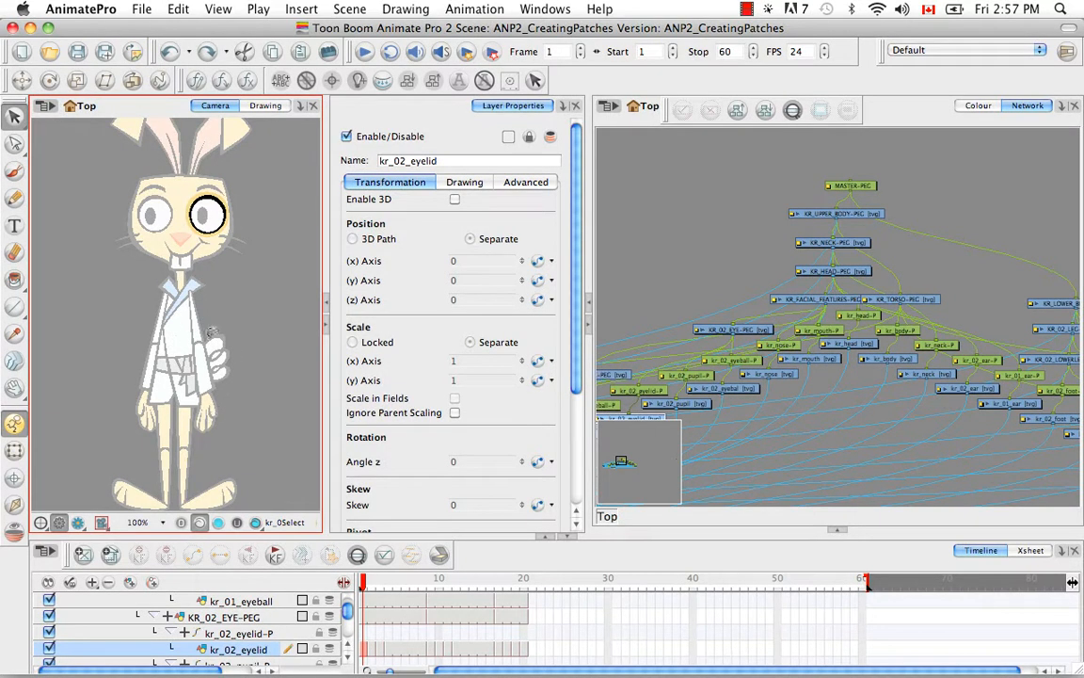
{"action": "key", "text": "shift+l"}
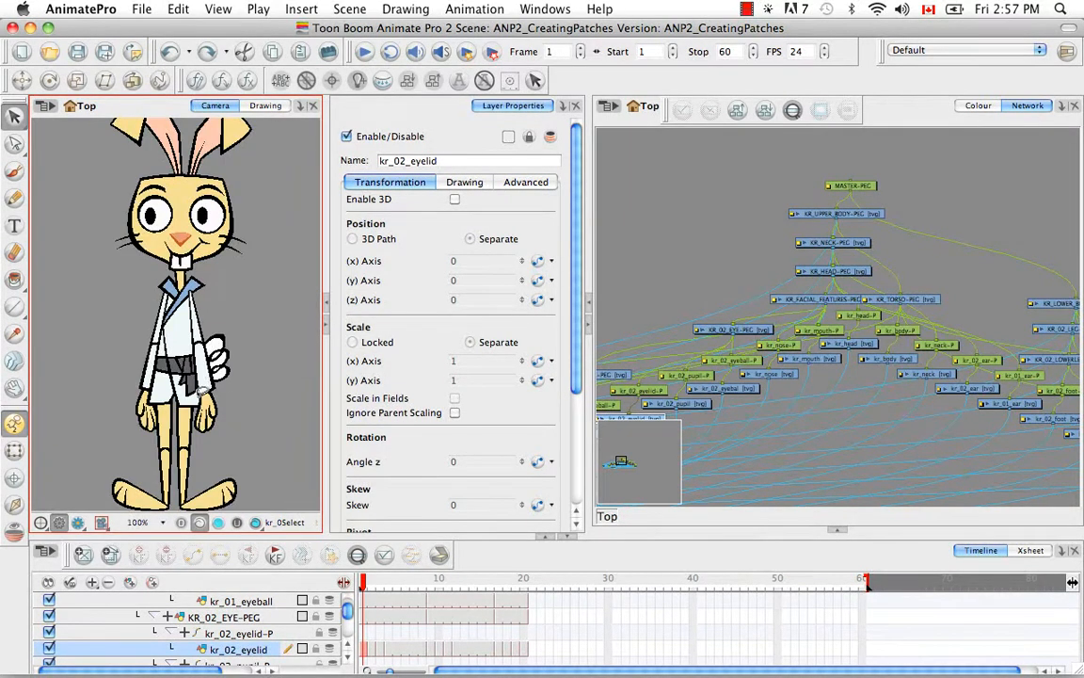
- Select the kr_02_forearm drawing on the rabbit with the Transform tool and centre the timeline on its layer
{"action": "left_click", "coordinate": [14, 454]}
{"action": "left_click", "coordinate": [216, 376]}
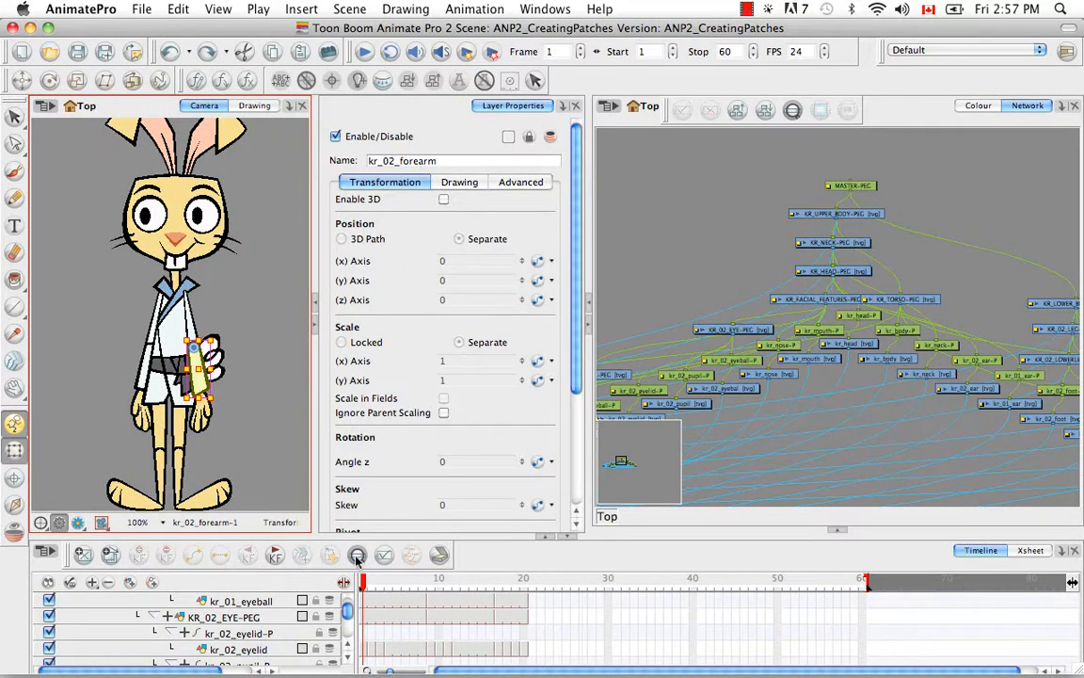
{"action": "left_click", "coordinate": [358, 555]}
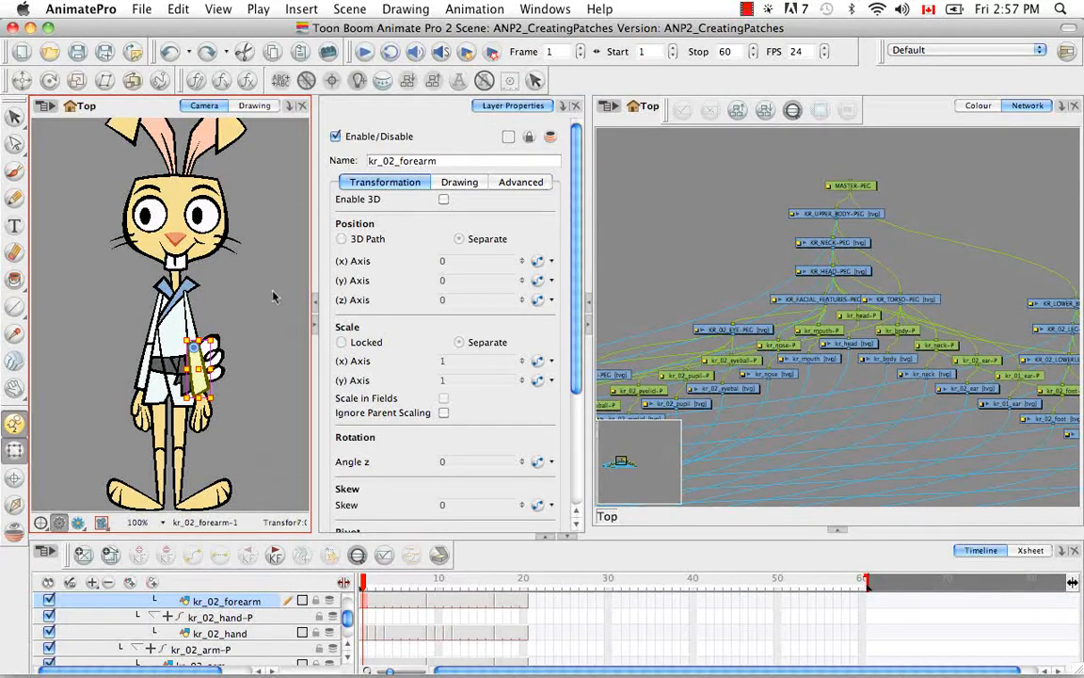
- Select the whole kr_02_forearm line art drawing with the Select tool and copy it
{"action": "left_click", "coordinate": [14, 116]}
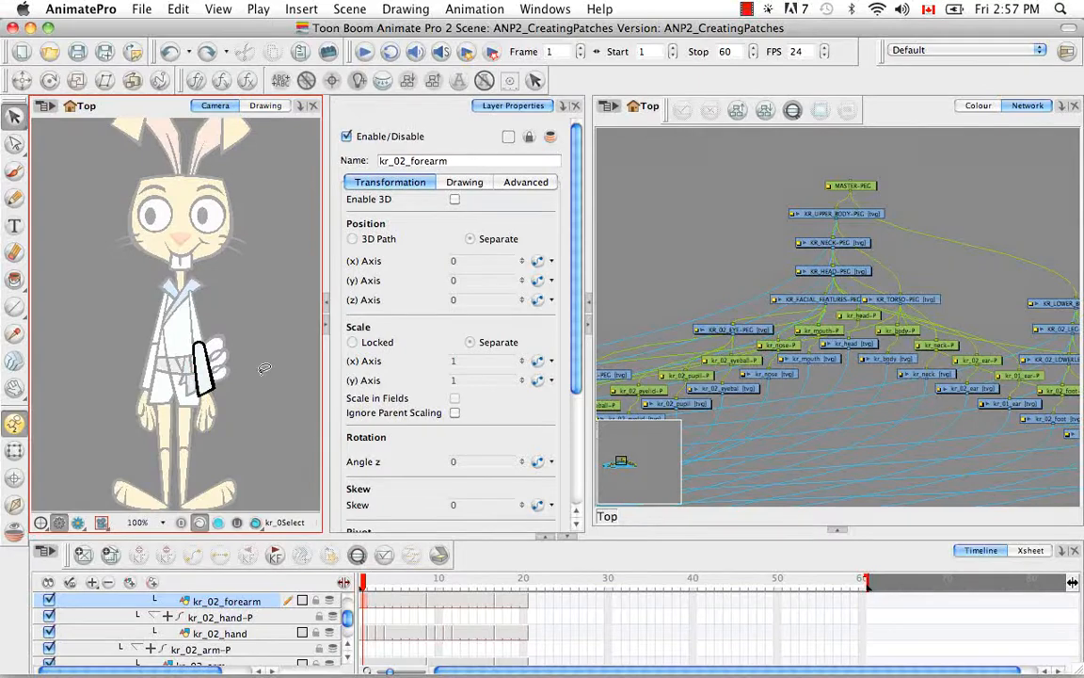
{"action": "key", "text": "super+equal"}
{"action": "key", "text": "super+equal"}
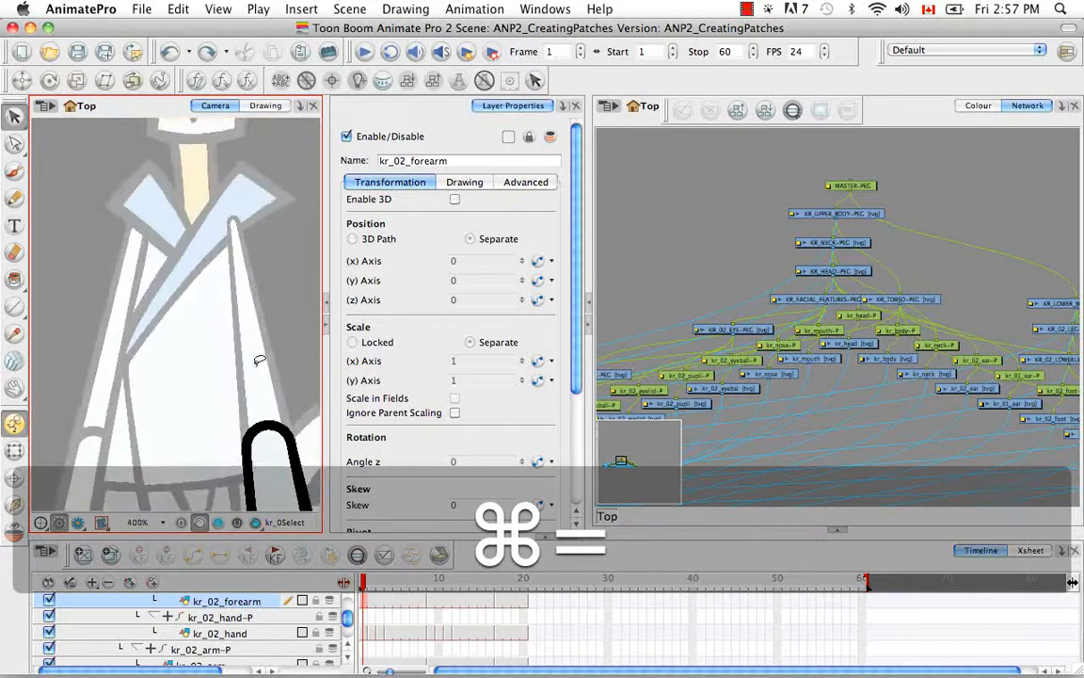
{"action": "key", "text": "space"}
{"action": "left_click_drag", "start_coordinate": [291, 381], "coordinate": [226, 287]}
{"action": "mouse_move", "coordinate": [187, 143]}
{"action": "left_mouse_down"}
{"action": "mouse_move", "coordinate": [63, 329]}
{"action": "mouse_move", "coordinate": [321, 279]}
{"action": "mouse_move", "coordinate": [151, 160]}
{"action": "left_mouse_up"}
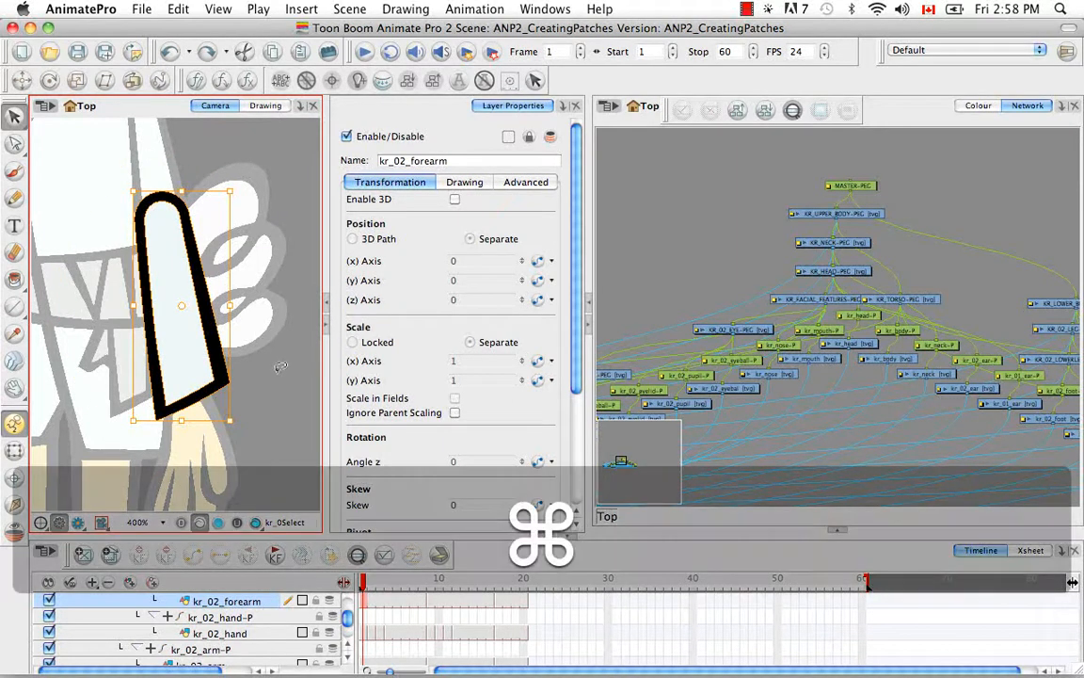
{"action": "key", "text": "super+c"}
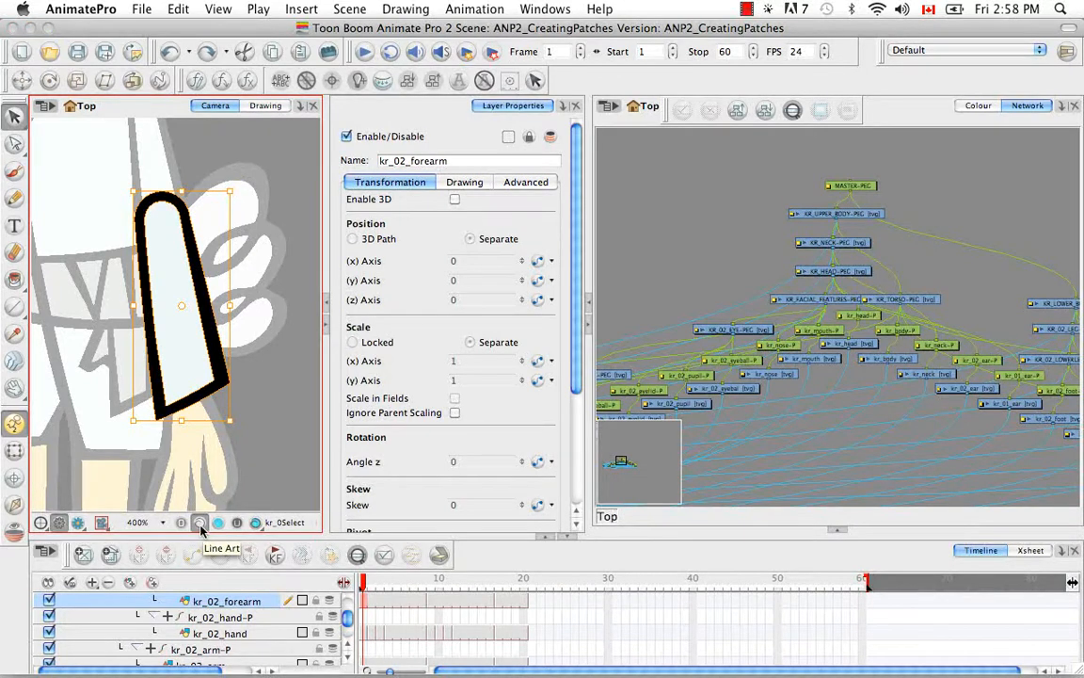
- Paste the copied forearm line art into the Colour Art layer of kr_02_forearm
{"action": "left_click", "coordinate": [217, 525]}
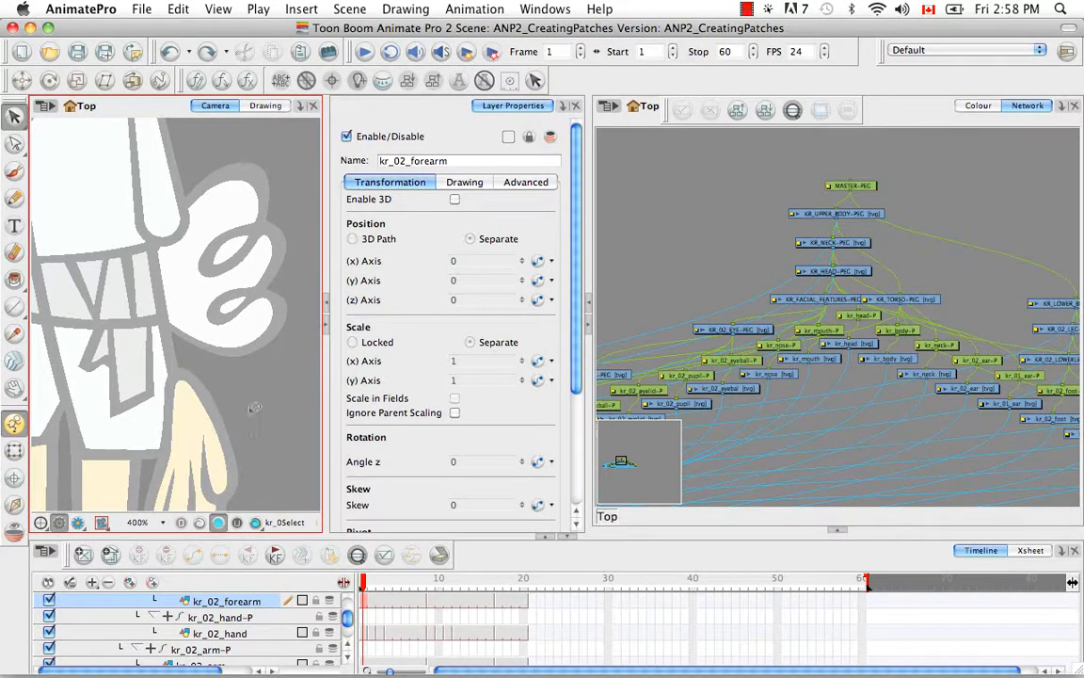
{"action": "key", "text": "super+v"}
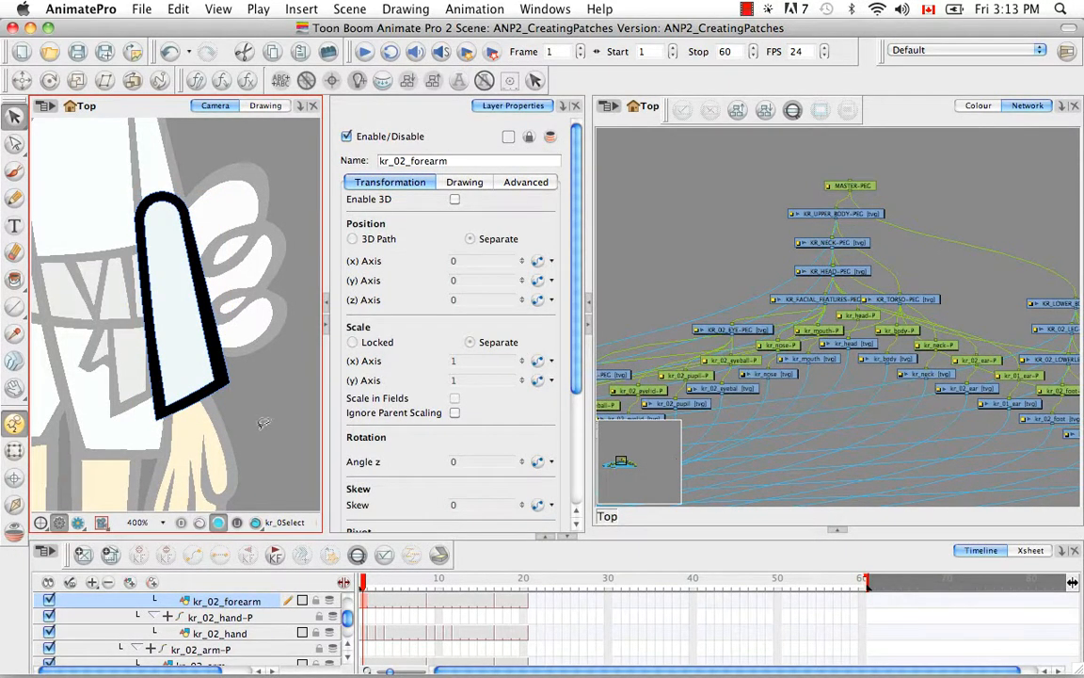
- Delete the outer contour points around the forearm's rounded top with the Contour Editor to open the black outline there
{"action": "key", "text": "alt+a"}
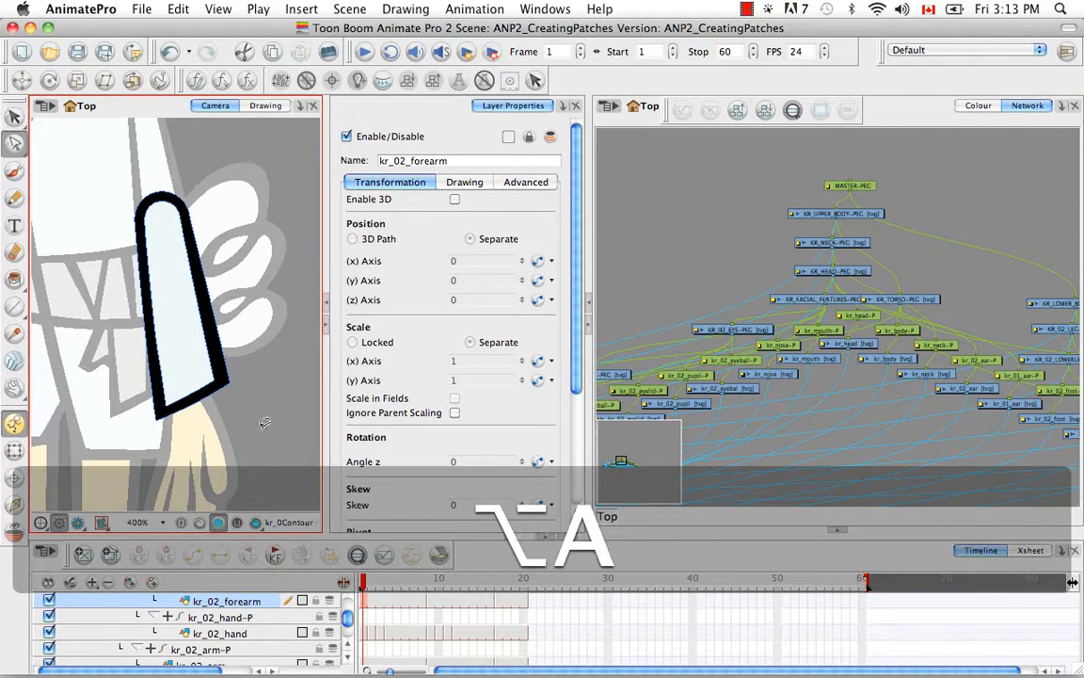
{"action": "left_click", "coordinate": [149, 181]}
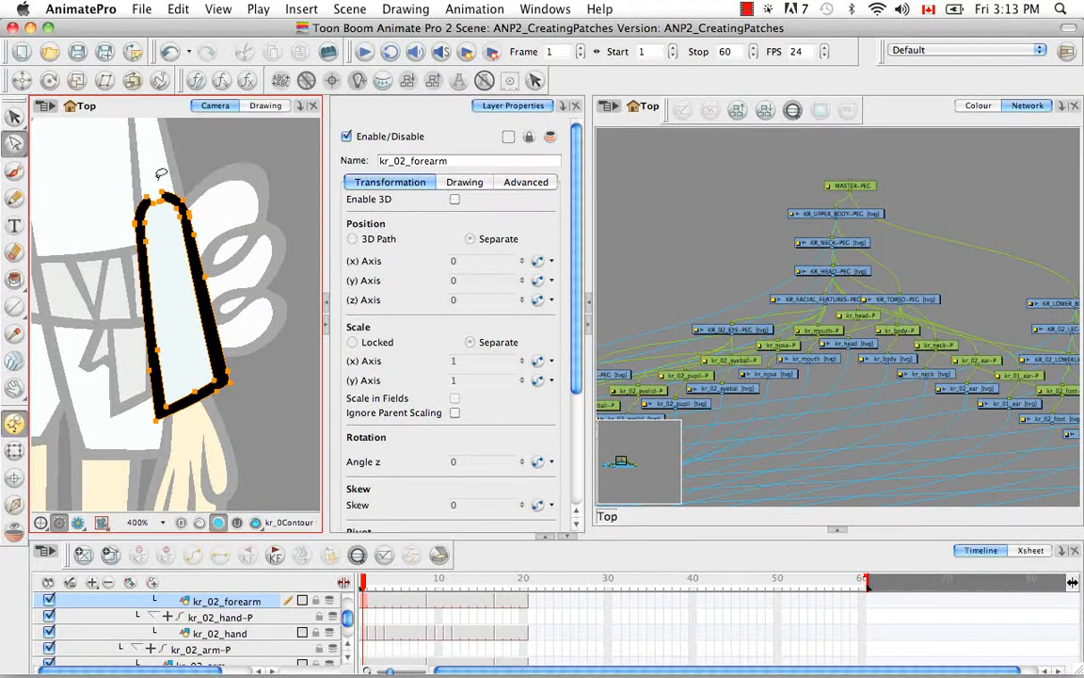
{"action": "key", "text": "super+equal"}
{"action": "key", "text": "super+equal"}
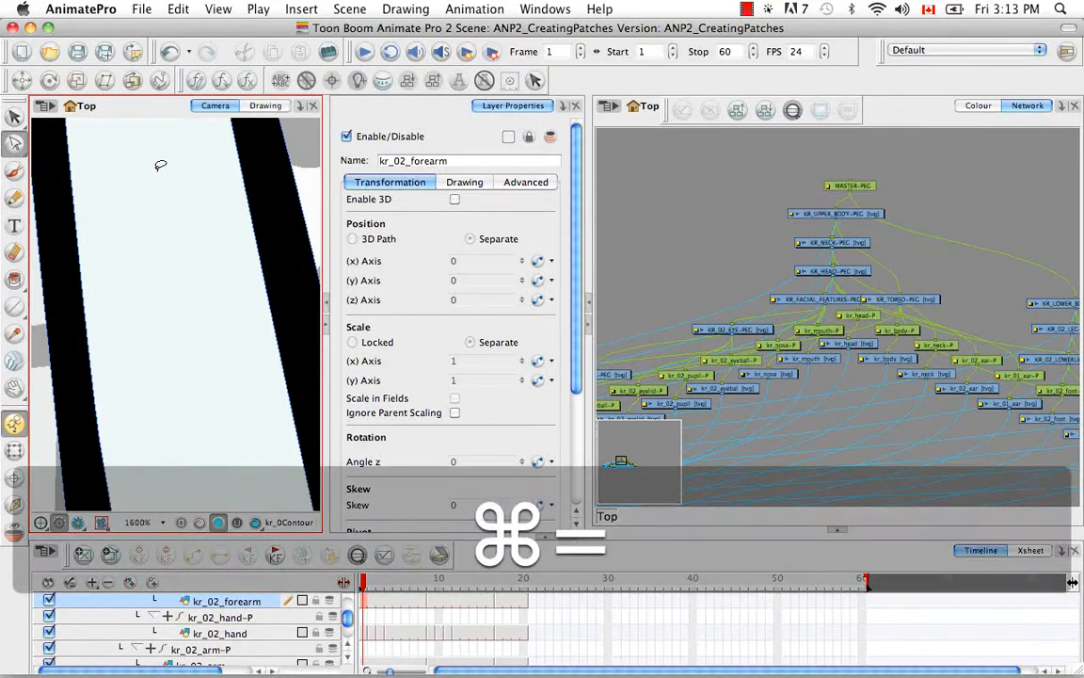
{"action": "key", "text": "space"}
{"action": "left_click_drag", "start_coordinate": [213, 259], "coordinate": [150, 353]}
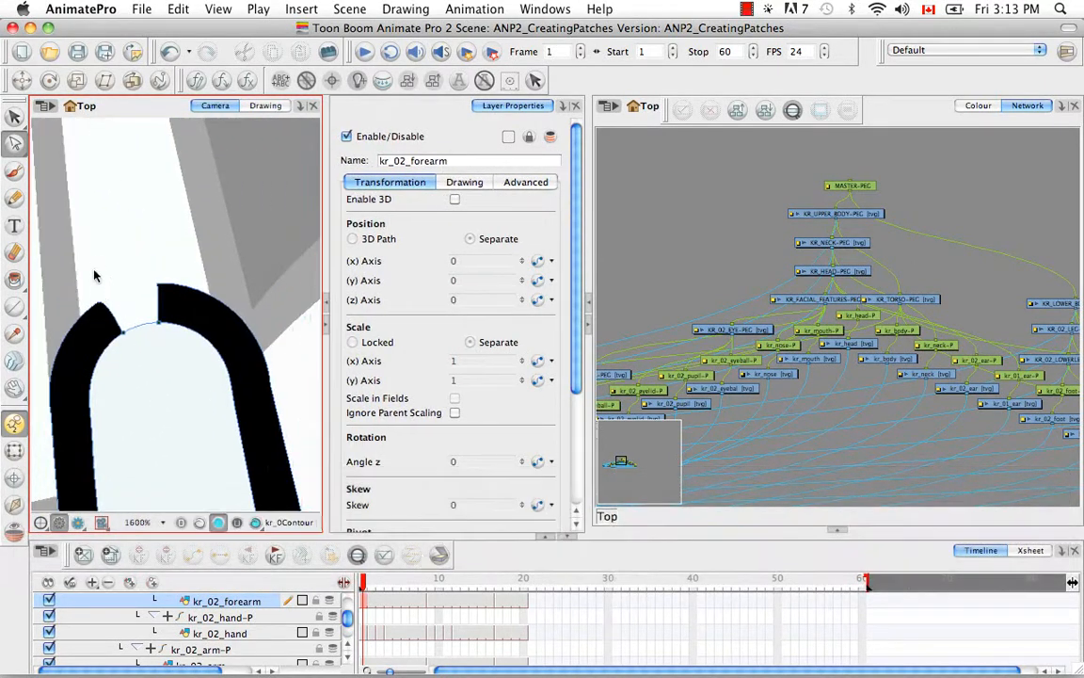
{"action": "key", "text": "space"}
{"action": "mouse_move", "coordinate": [97, 309]}
{"action": "left_mouse_down"}
{"action": "mouse_move", "coordinate": [140, 232]}
{"action": "mouse_move", "coordinate": [170, 309]}
{"action": "left_mouse_up"}
{"action": "mouse_move", "coordinate": [206, 178]}
{"action": "left_mouse_down"}
{"action": "mouse_move", "coordinate": [253, 268]}
{"action": "mouse_move", "coordinate": [248, 288]}
{"action": "mouse_move", "coordinate": [204, 290]}
{"action": "mouse_move", "coordinate": [166, 204]}
{"action": "mouse_move", "coordinate": [147, 230]}
{"action": "mouse_move", "coordinate": [155, 255]}
{"action": "left_mouse_up"}
{"action": "key", "text": "space"}
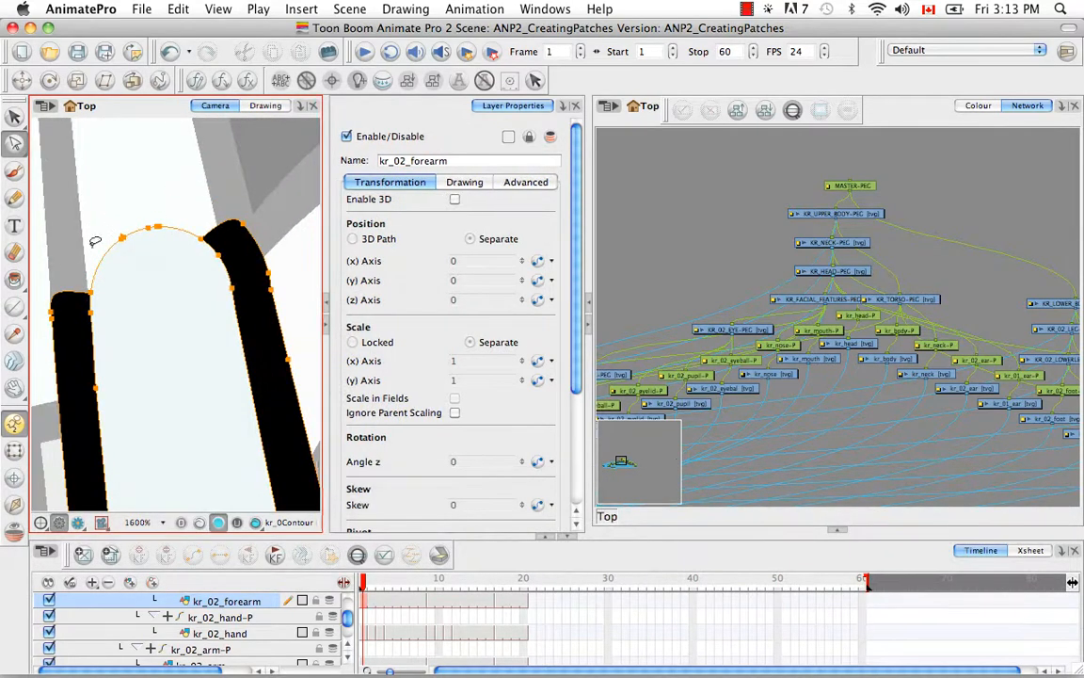
- Delete the excess contour points at the upper end of the left forearm outline and undo the last deletion
{"action": "mouse_move", "coordinate": [54, 272]}
{"action": "left_mouse_down"}
{"action": "mouse_move", "coordinate": [51, 305]}
{"action": "mouse_move", "coordinate": [63, 268]}
{"action": "left_mouse_up"}
{"action": "key", "text": "BackSpace"}
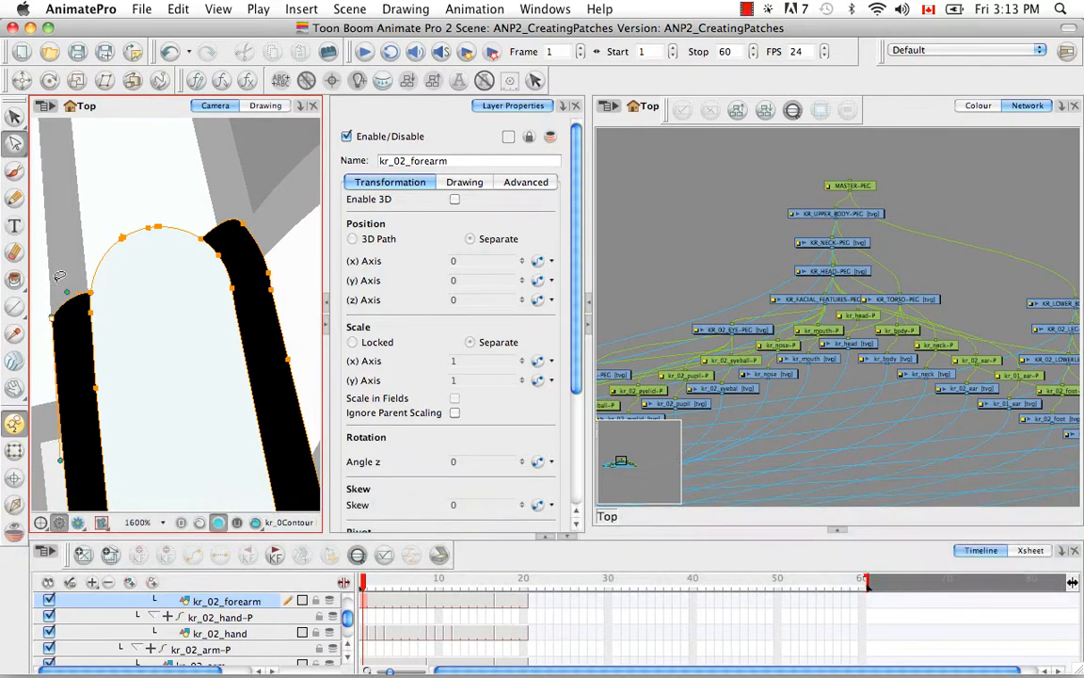
{"action": "key", "text": "BackSpace"}
{"action": "key", "text": "space"}
{"action": "left_click_drag", "start_coordinate": [121, 327], "coordinate": [155, 281]}
{"action": "key", "text": "super+z"}
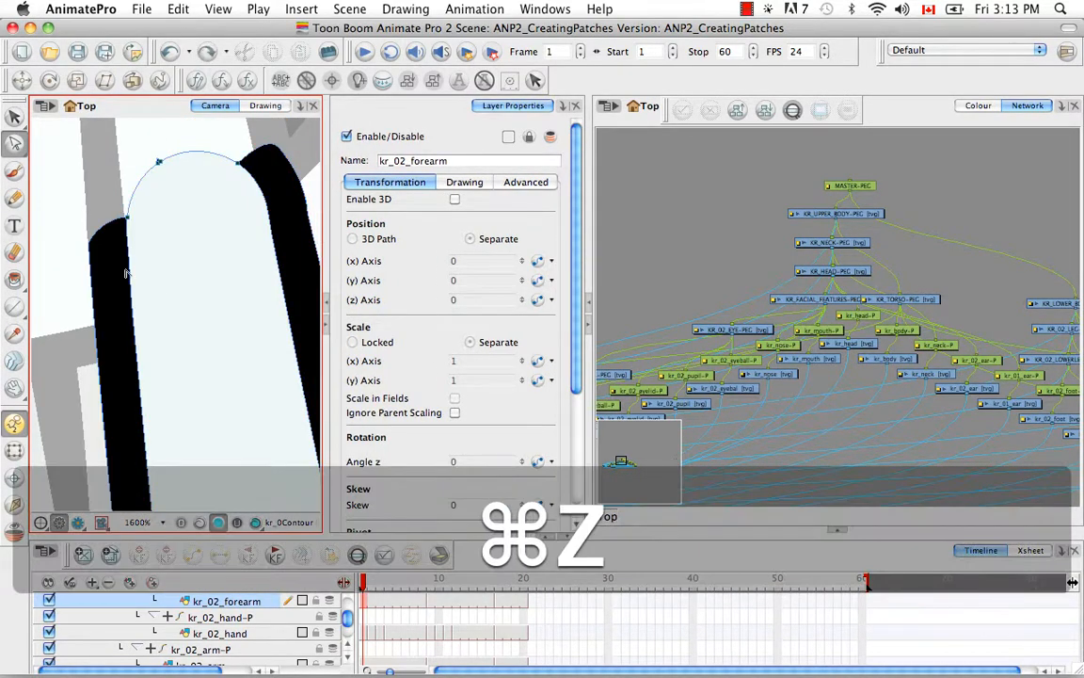
- Reshape the left outline's upper end into a smooth taper by moving its outer contour point and curve handles down
{"action": "mouse_move", "coordinate": [90, 260]}
{"action": "left_mouse_down"}
{"action": "mouse_move", "coordinate": [94, 296]}
{"action": "mouse_move", "coordinate": [91, 268]}
{"action": "left_mouse_up"}
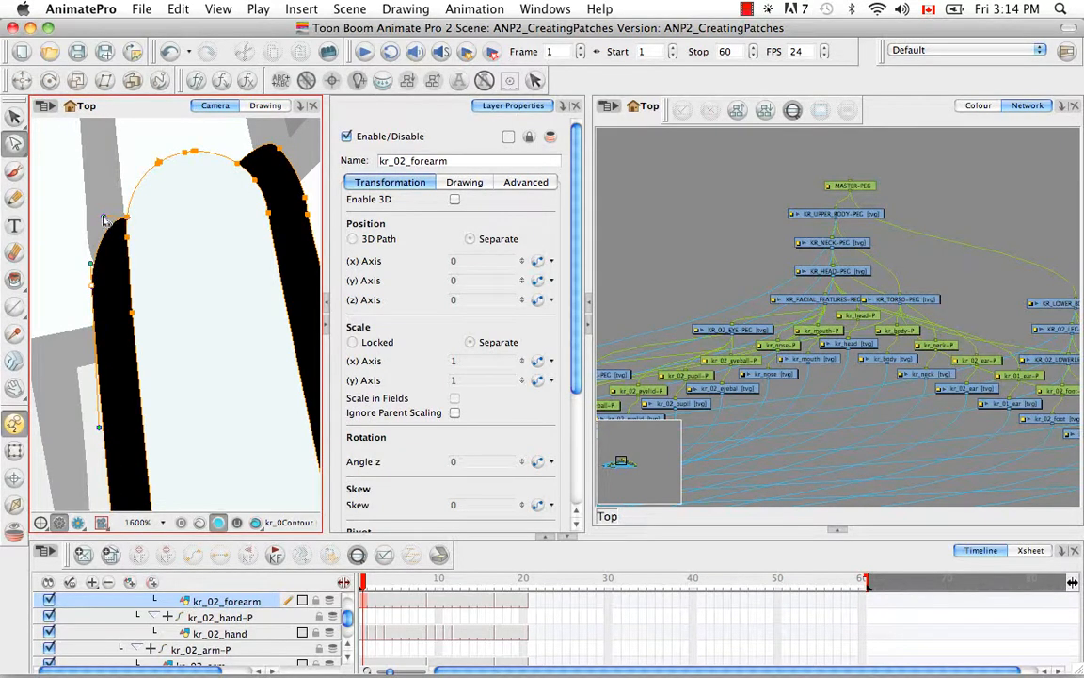
{"action": "left_click", "coordinate": [109, 230]}
{"action": "mouse_move", "coordinate": [106, 236]}
{"action": "left_mouse_down"}
{"action": "mouse_move", "coordinate": [98, 220]}
{"action": "mouse_move", "coordinate": [95, 318]}
{"action": "left_mouse_up"}
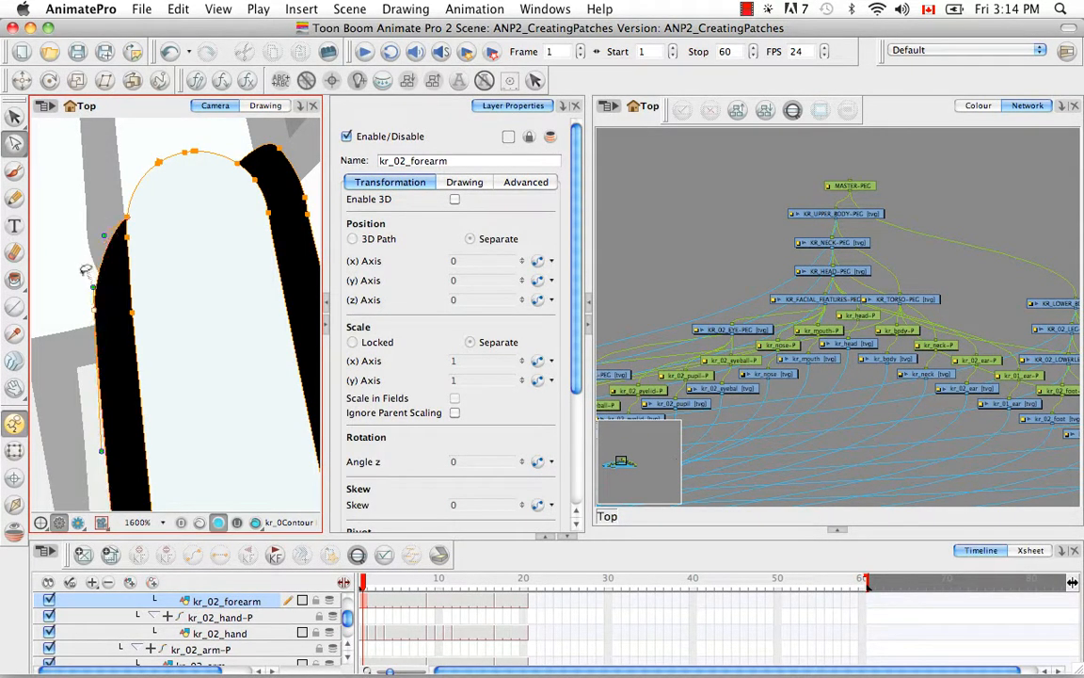
{"action": "left_click", "coordinate": [89, 222]}
{"action": "mouse_move", "coordinate": [88, 259]}
{"action": "left_mouse_down"}
{"action": "mouse_move", "coordinate": [107, 307]}
{"action": "mouse_move", "coordinate": [97, 326]}
{"action": "mouse_move", "coordinate": [89, 284]}
{"action": "mouse_move", "coordinate": [96, 329]}
{"action": "left_mouse_up"}
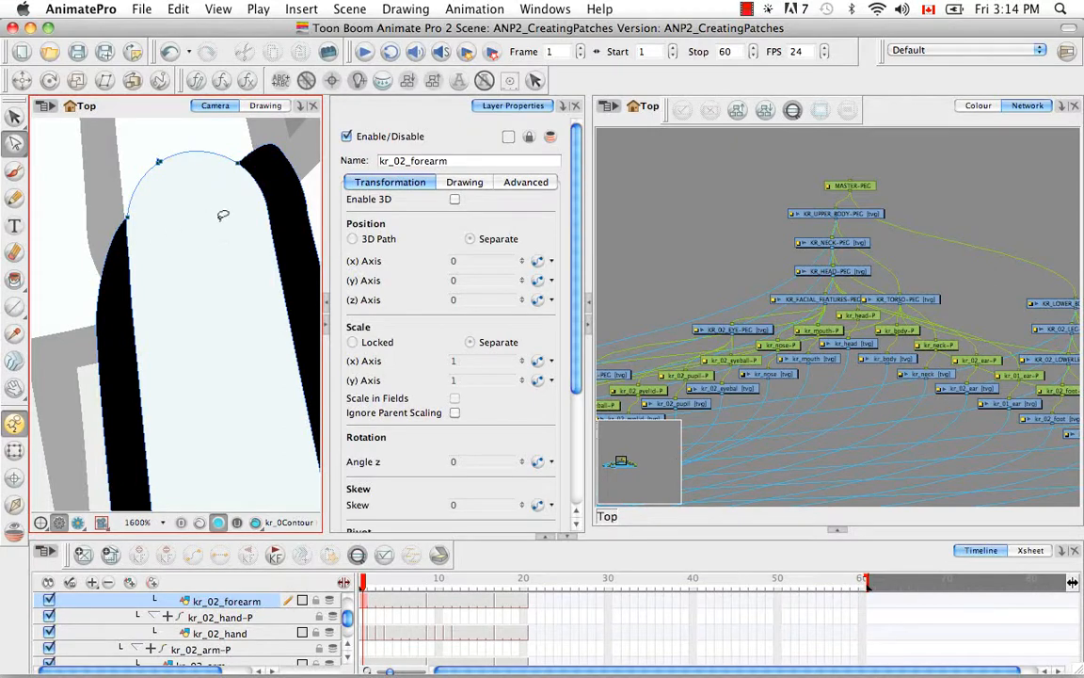
- Delete the peak contour points on the right forearm outline and lower its upper end along the inner edge
{"action": "key", "text": "space"}
{"action": "mouse_move", "coordinate": [223, 212]}
{"action": "left_mouse_down"}
{"action": "mouse_move", "coordinate": [148, 308]}
{"action": "mouse_move", "coordinate": [167, 322]}
{"action": "left_mouse_up"}
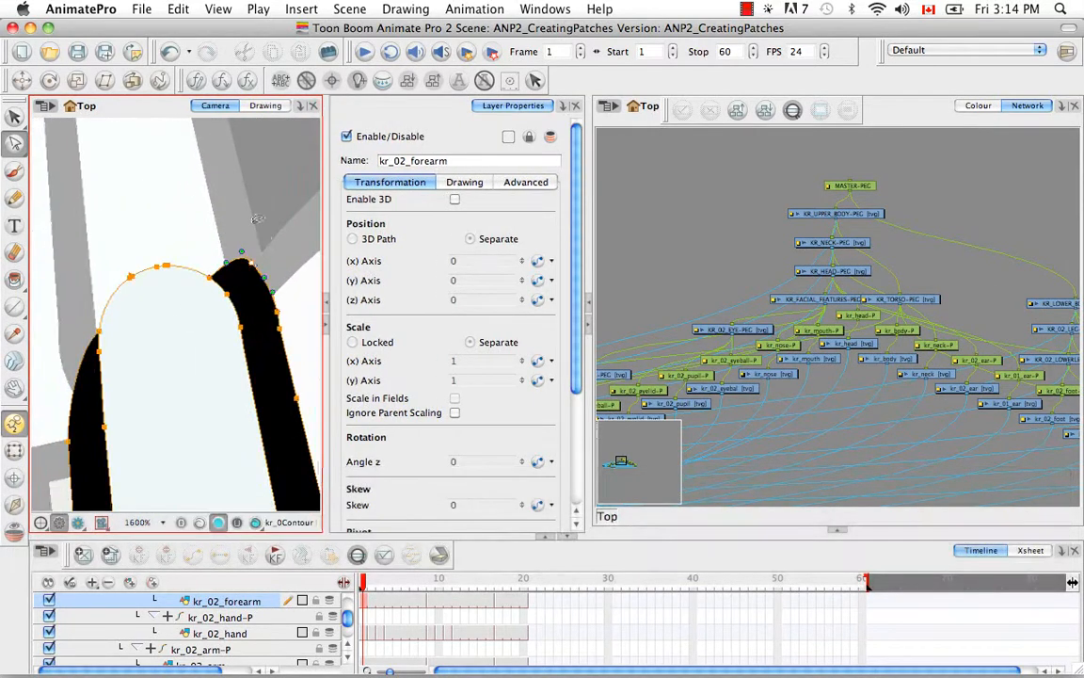
{"action": "key", "text": "BackSpace"}
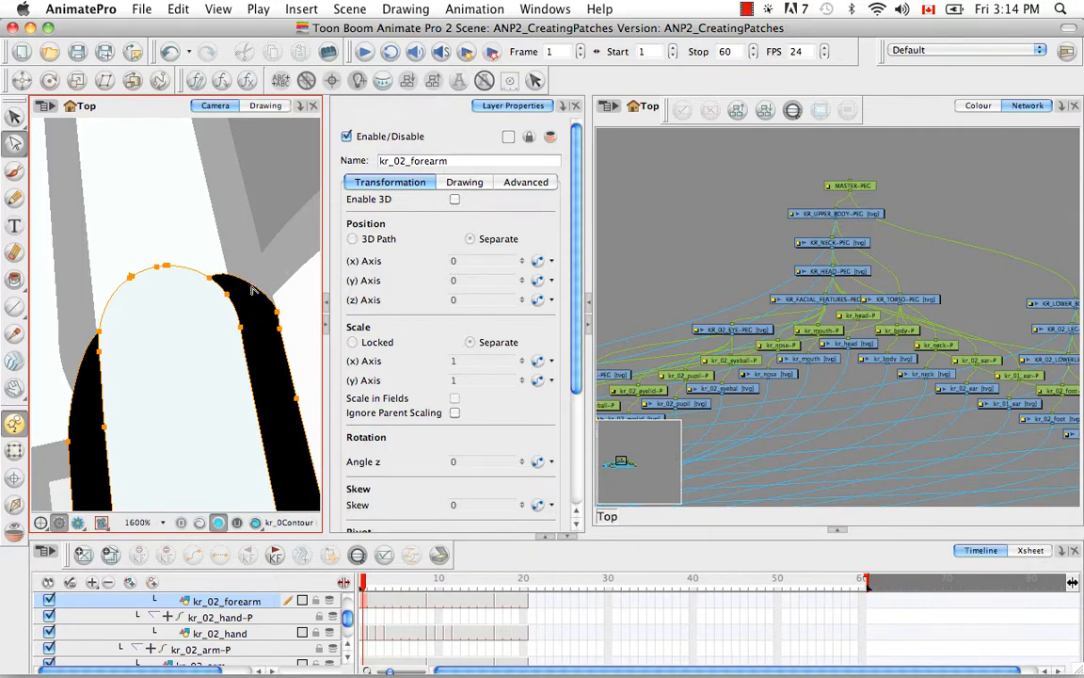
{"action": "mouse_move", "coordinate": [228, 277]}
{"action": "left_mouse_down"}
{"action": "mouse_move", "coordinate": [217, 302]}
{"action": "mouse_move", "coordinate": [233, 217]}
{"action": "left_mouse_up"}
{"action": "key", "text": "space"}
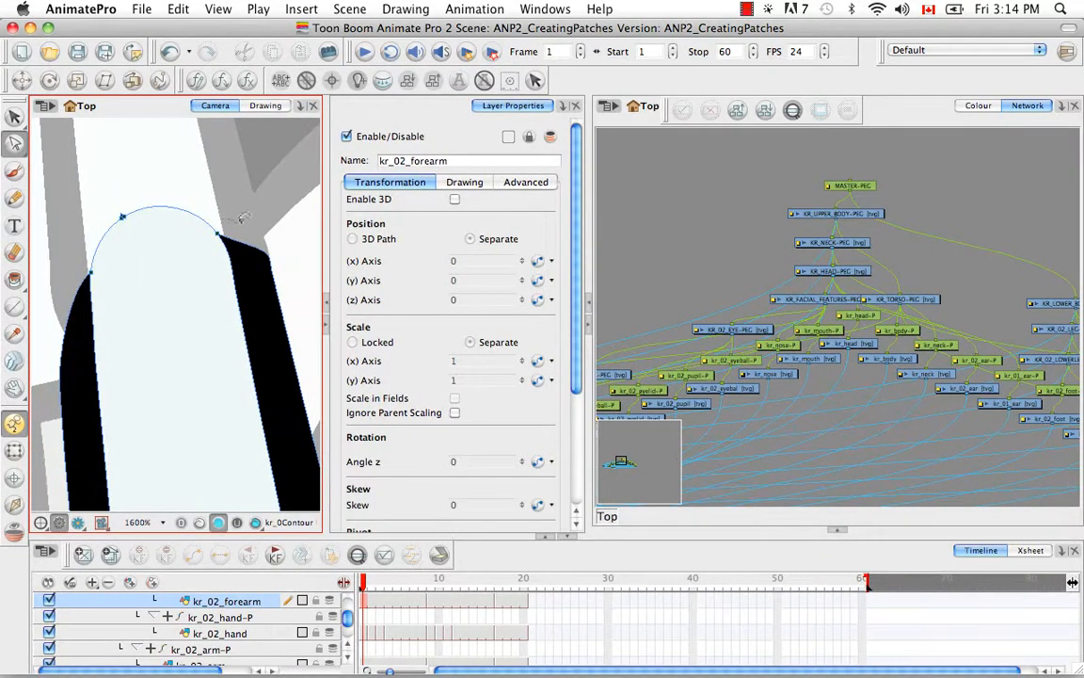
{"action": "left_click", "coordinate": [228, 241]}
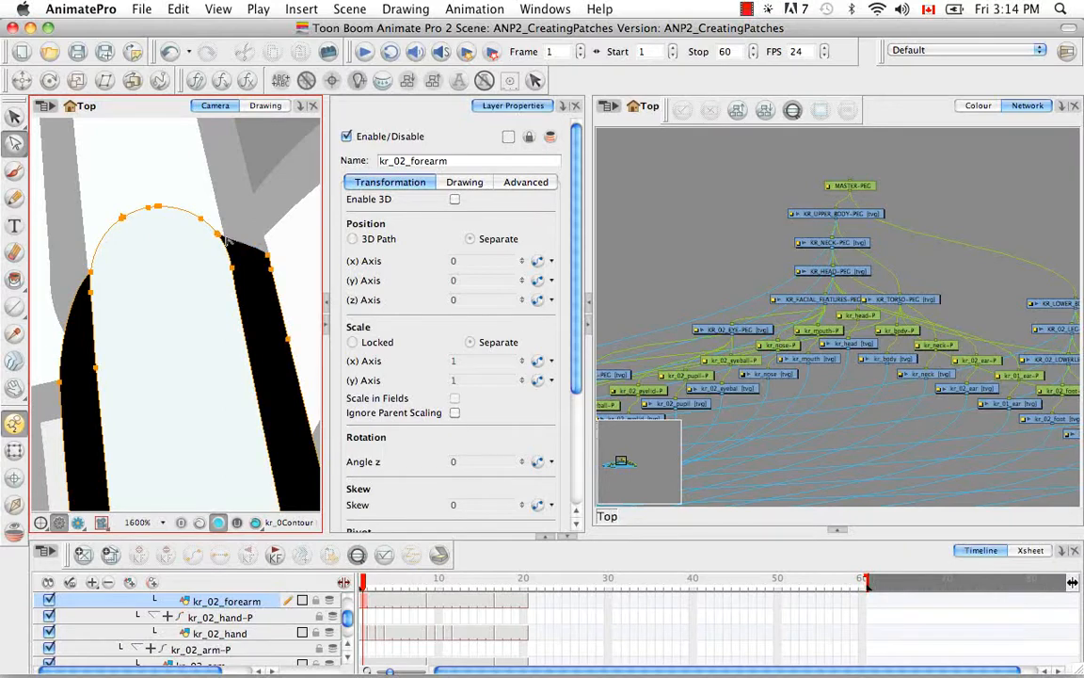
{"action": "left_click_drag", "start_coordinate": [249, 249], "coordinate": [185, 255]}
{"action": "left_click", "coordinate": [235, 224]}
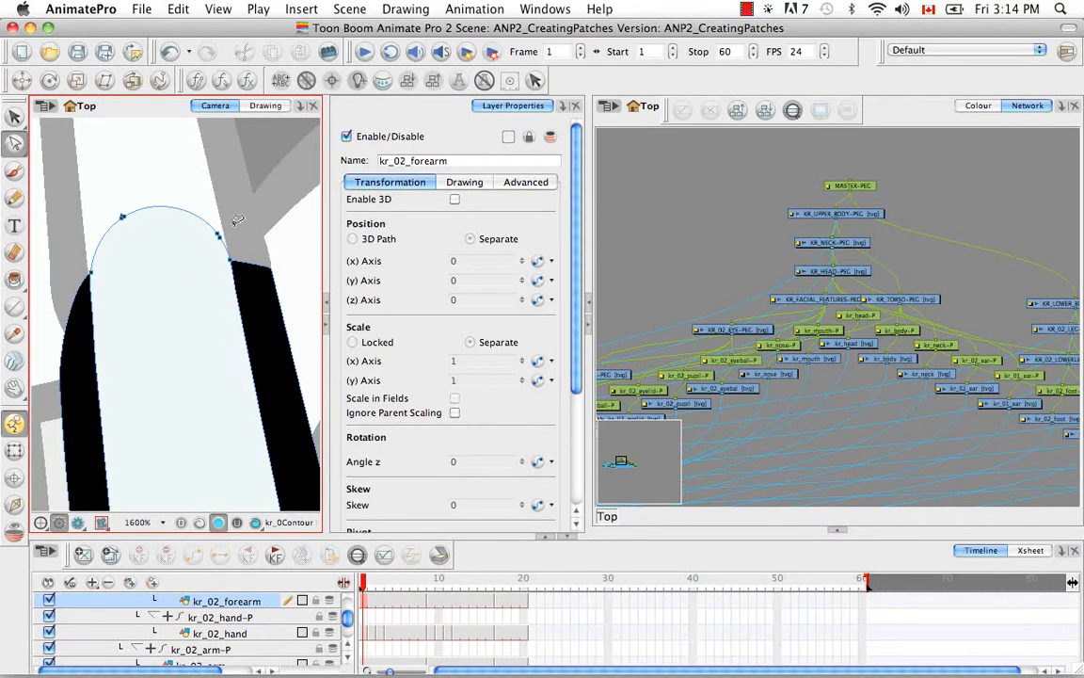
- Delete the outer corner point of the right outline's upper end so that it tapers into the inner edge
{"action": "key", "text": "space"}
{"action": "left_click_drag", "start_coordinate": [249, 277], "coordinate": [230, 246]}
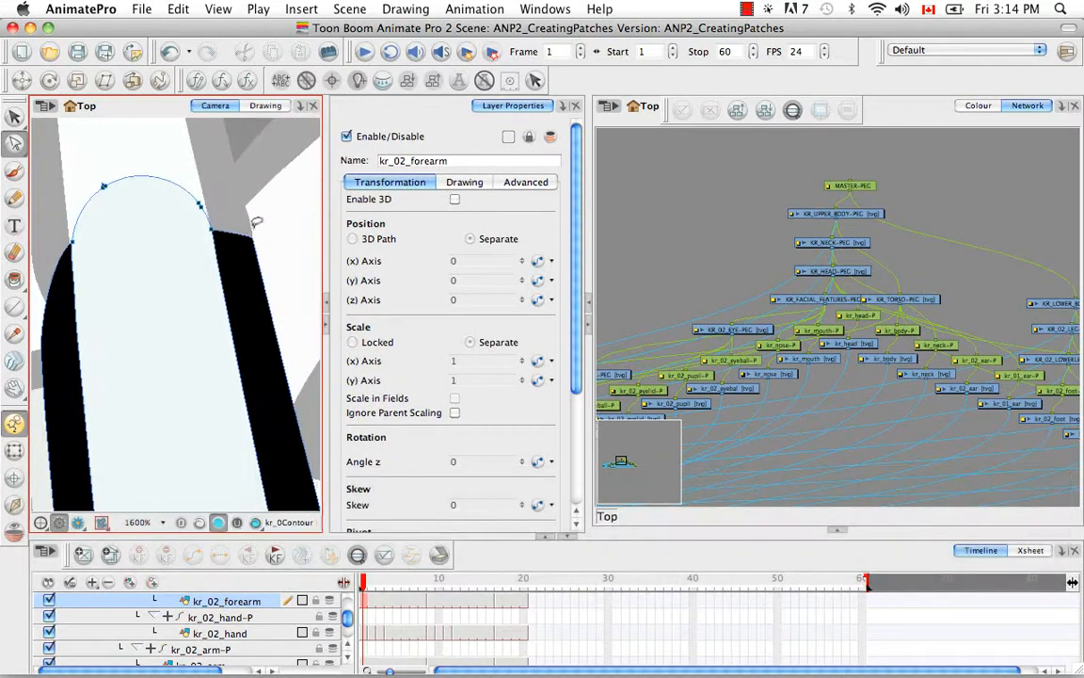
{"action": "left_click", "coordinate": [234, 229]}
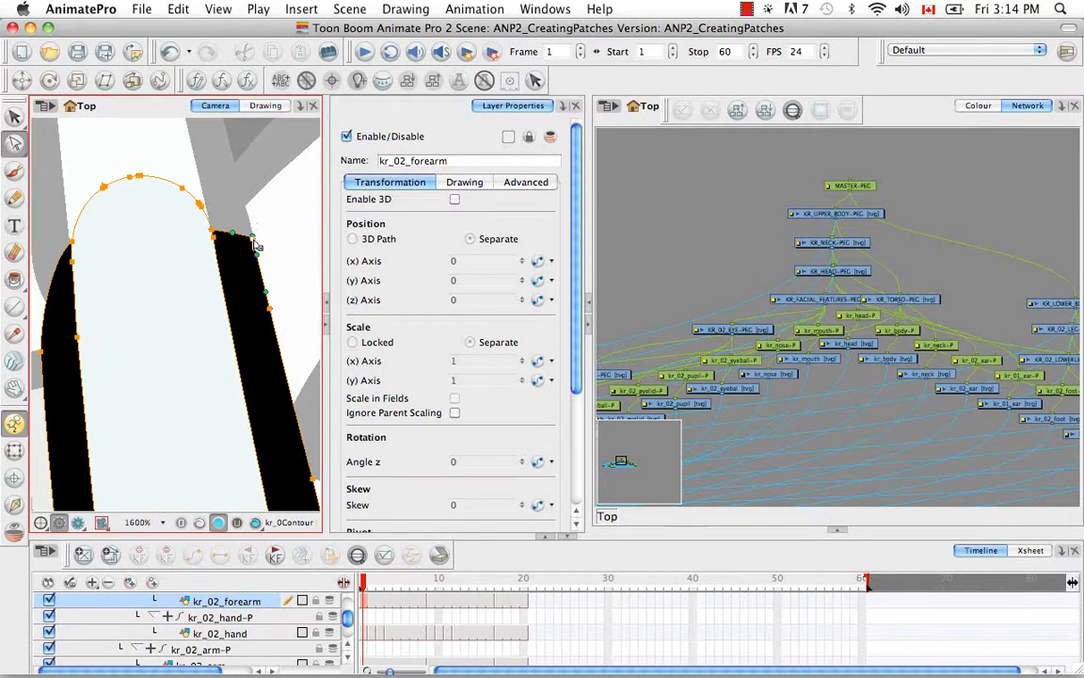
{"action": "key", "text": "BackSpace"}
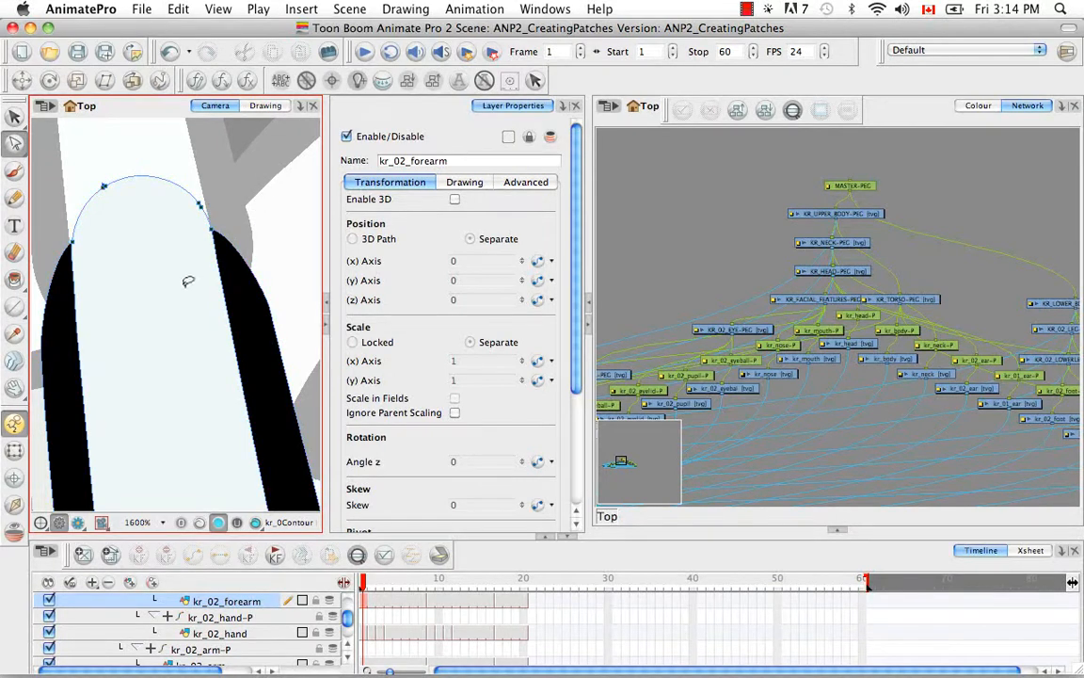
- Adjust the outer contour point and handles of the right outline to smooth its taper
{"action": "key", "text": "space"}
{"action": "left_click_drag", "start_coordinate": [228, 284], "coordinate": [273, 239]}
{"action": "left_click", "coordinate": [264, 233]}
{"action": "left_click", "coordinate": [276, 258]}
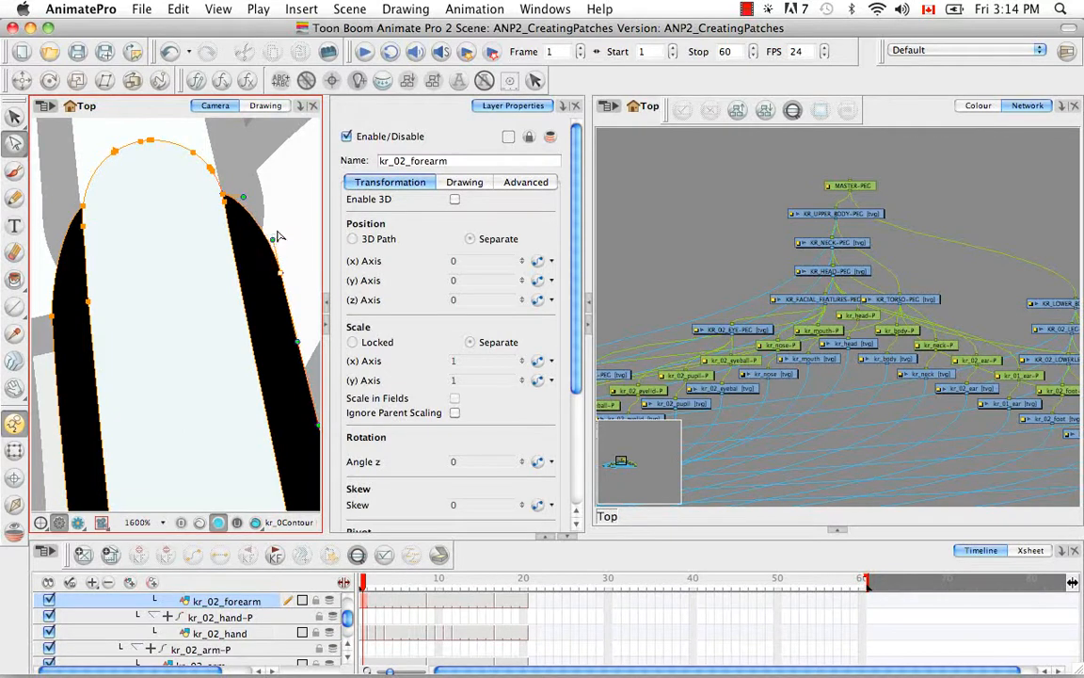
{"action": "left_click", "coordinate": [288, 220]}
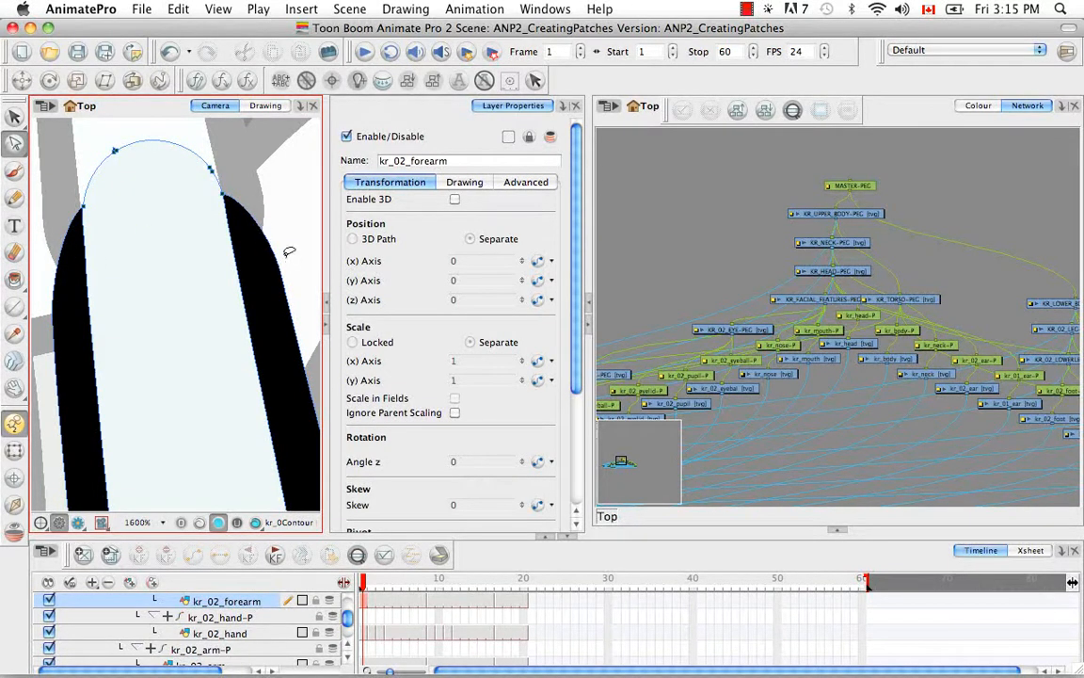
{"action": "key", "text": "space"}
{"action": "left_click_drag", "start_coordinate": [225, 306], "coordinate": [266, 401]}
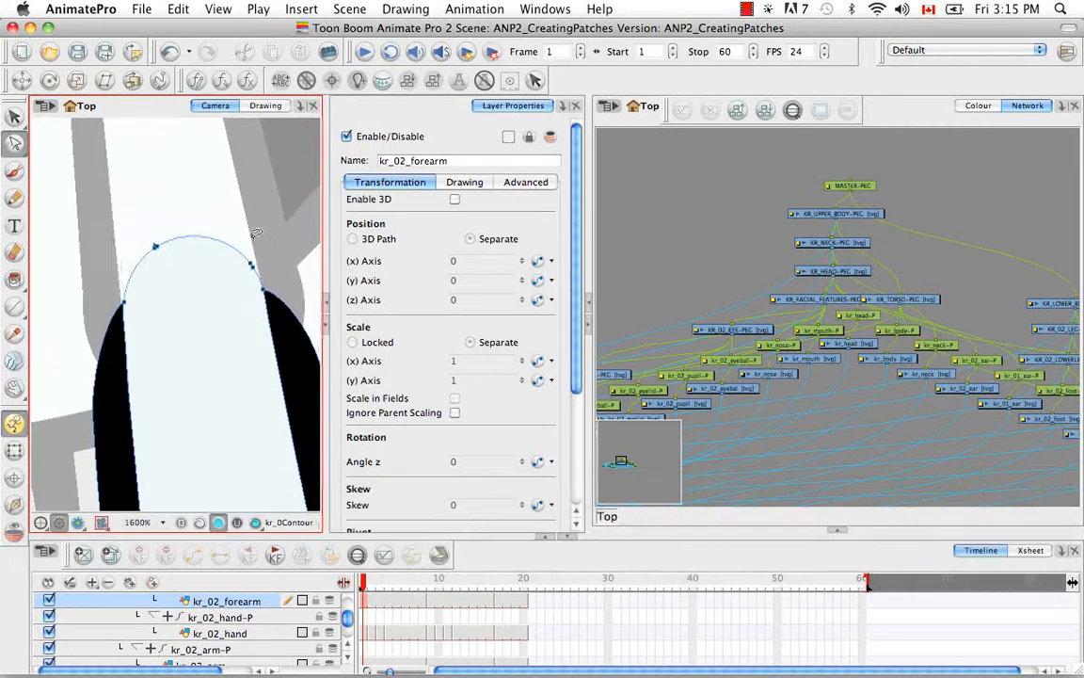
{"action": "key", "text": "space"}
{"action": "left_click_drag", "start_coordinate": [265, 324], "coordinate": [230, 320]}
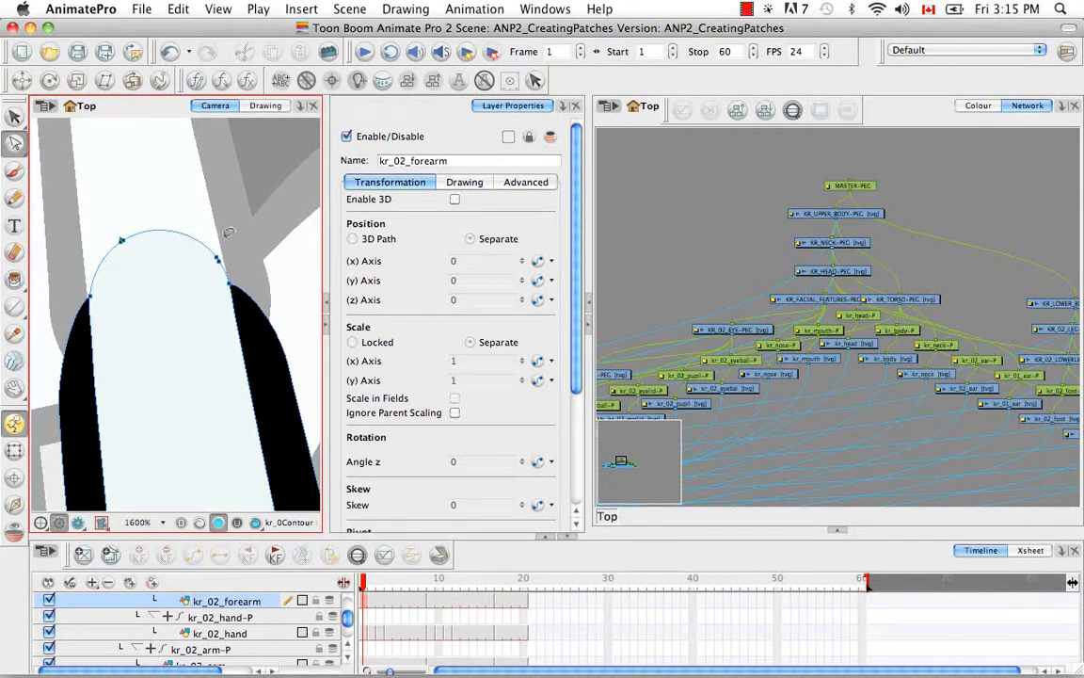
- Switch to the Select tool and duplicate the kr_02_forearm drawing module in the Network view
{"action": "key", "text": "alt+v"}
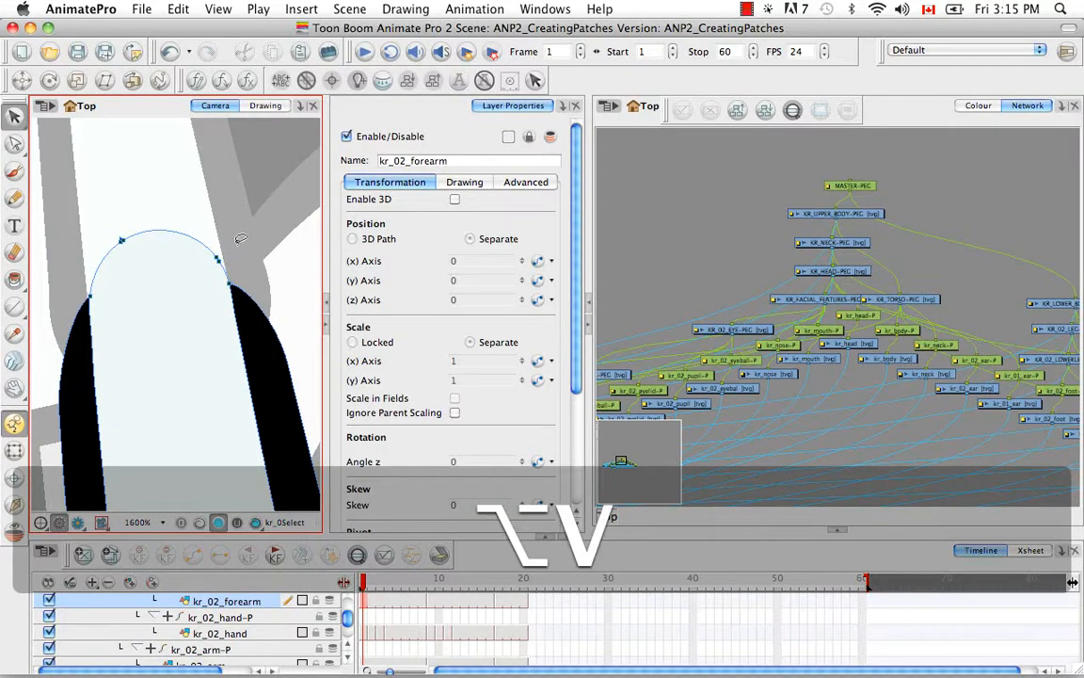
{"action": "left_click", "coordinate": [815, 107]}
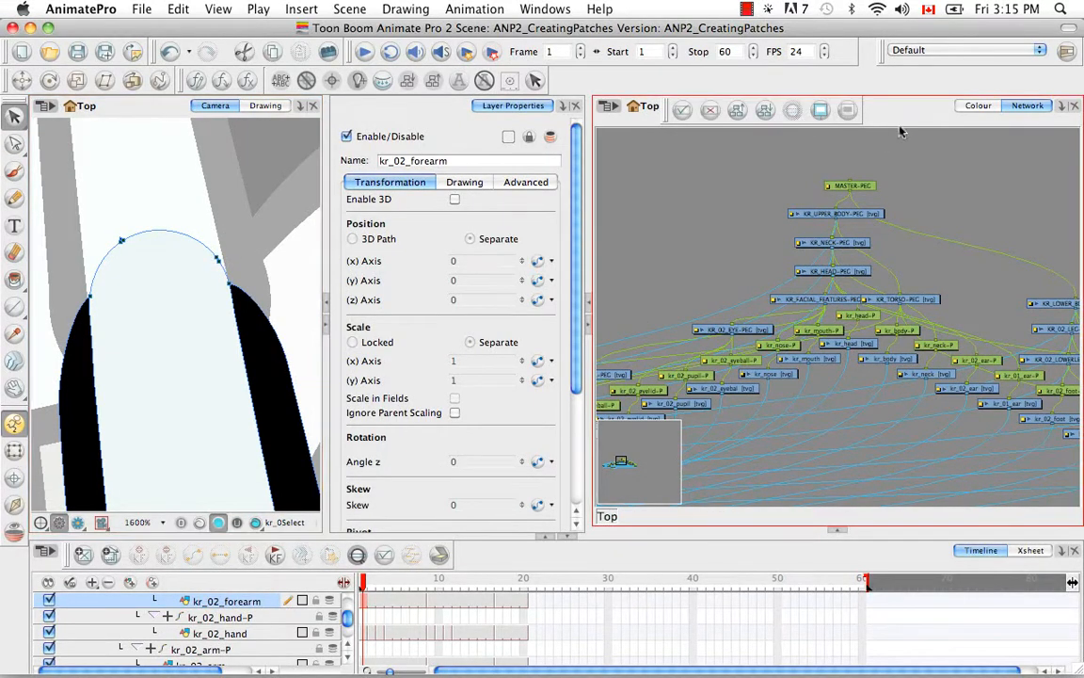
{"action": "key", "text": "o"}
{"action": "key", "text": "space"}
{"action": "left_click_drag", "start_coordinate": [837, 329], "coordinate": [739, 291]}
{"action": "key", "text": "super+equal"}
{"action": "key", "text": "super+equal"}
{"action": "key", "text": "super+equal"}
{"action": "key", "text": "super+equal"}
{"action": "key", "text": "space"}
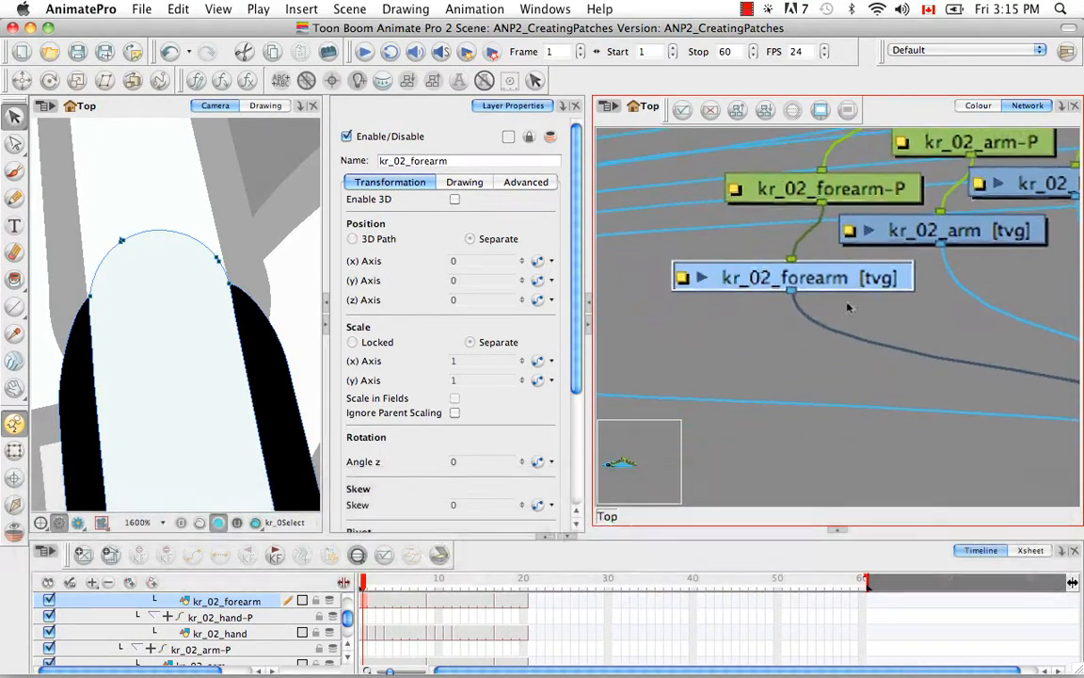
{"action": "key", "text": "super+c"}
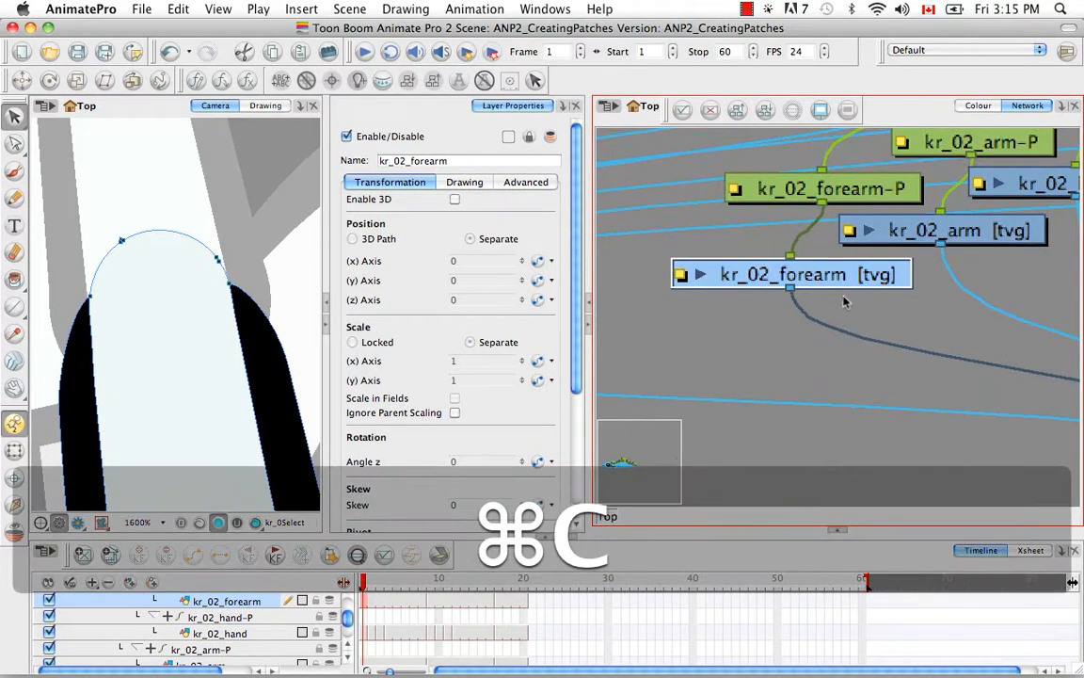
{"action": "left_click", "coordinate": [820, 370]}
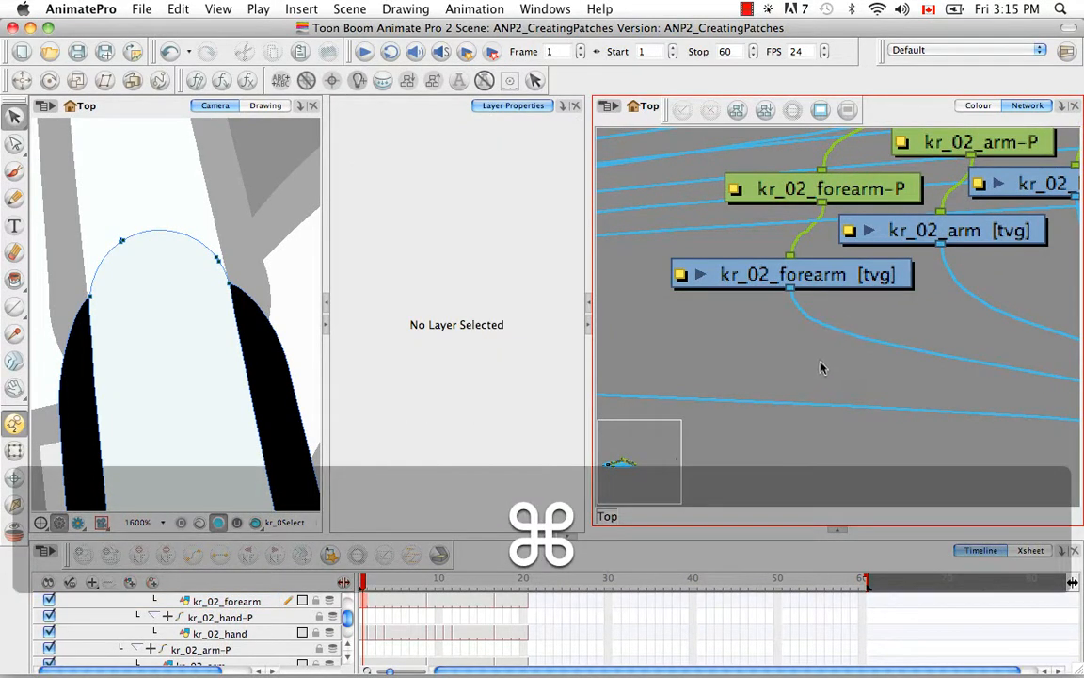
{"action": "key", "text": "super+v"}
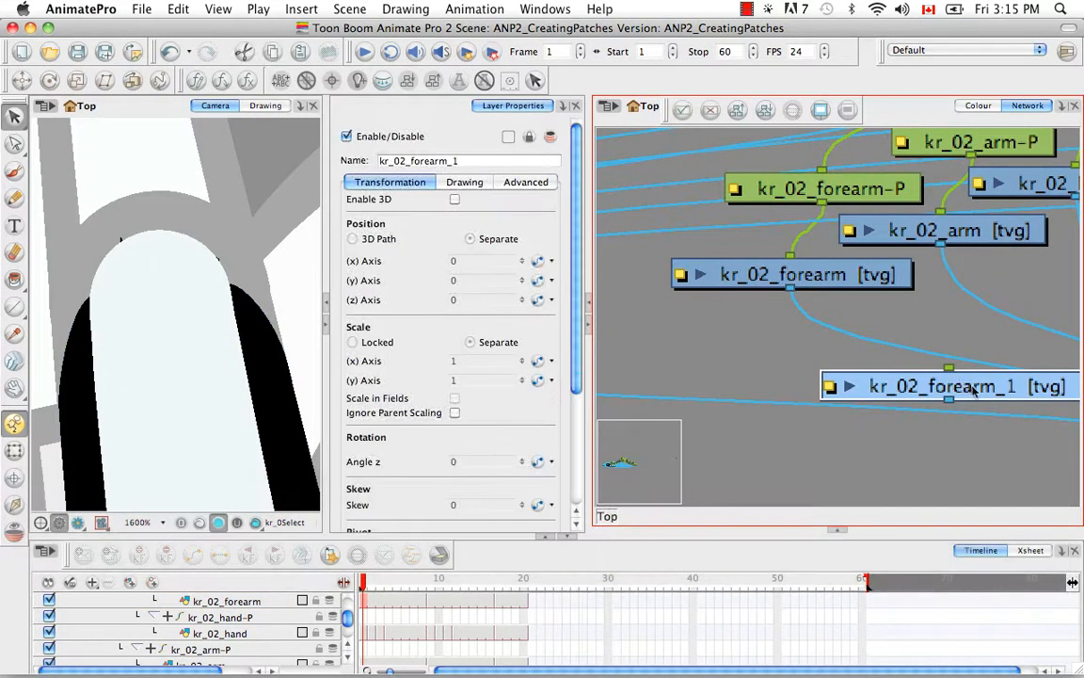
- Place the duplicated forearm module beside the original and connect it to kr_02_forearm-P
{"action": "left_click_drag", "start_coordinate": [971, 392], "coordinate": [777, 376]}
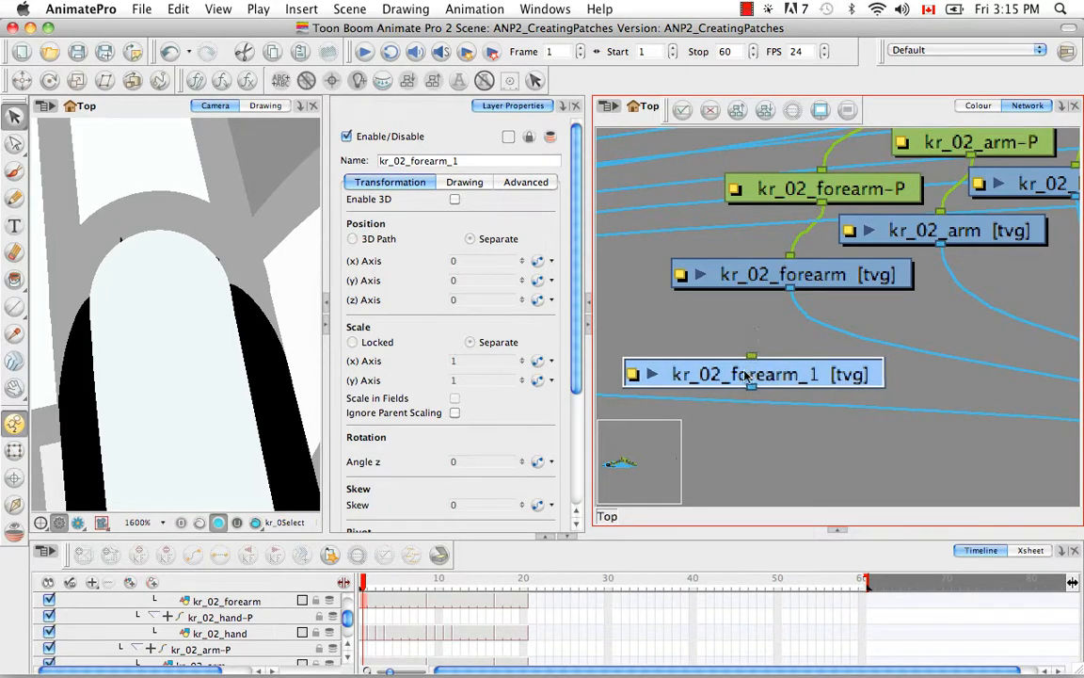
{"action": "left_click_drag", "start_coordinate": [753, 373], "coordinate": [743, 318]}
{"action": "key", "text": "space"}
{"action": "key", "text": "space"}
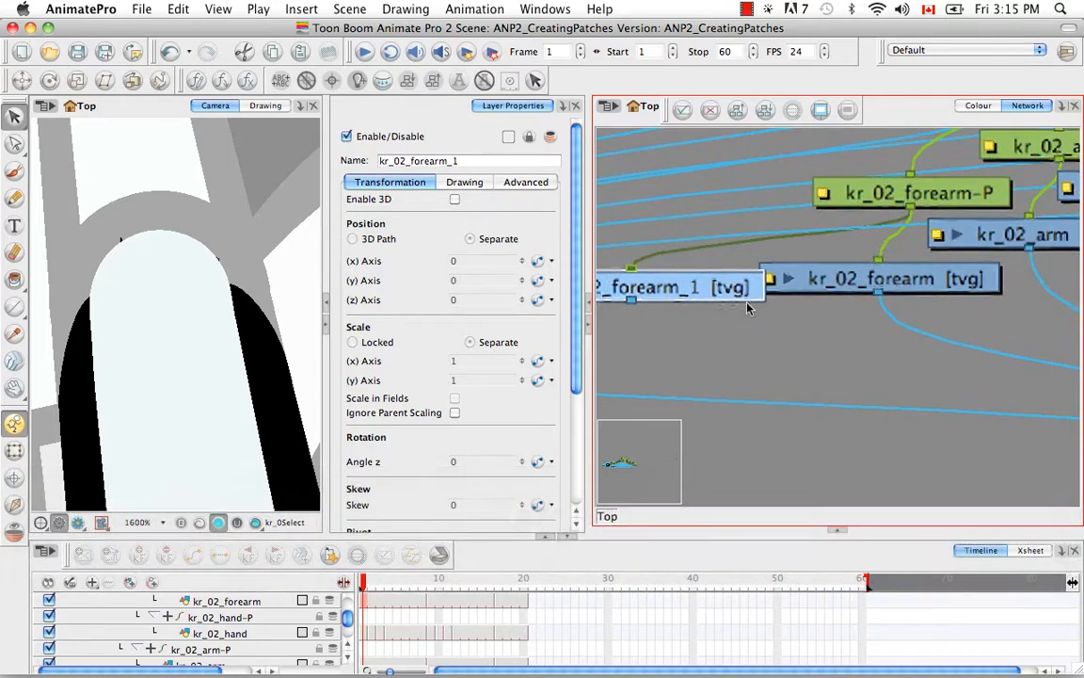
- Connect the kr_02_forearm_1 module's output to the Composite, placing its cable ahead of the kr_02_forearm connection
{"action": "key", "text": "super+minus"}
{"action": "key", "text": "super+minus"}
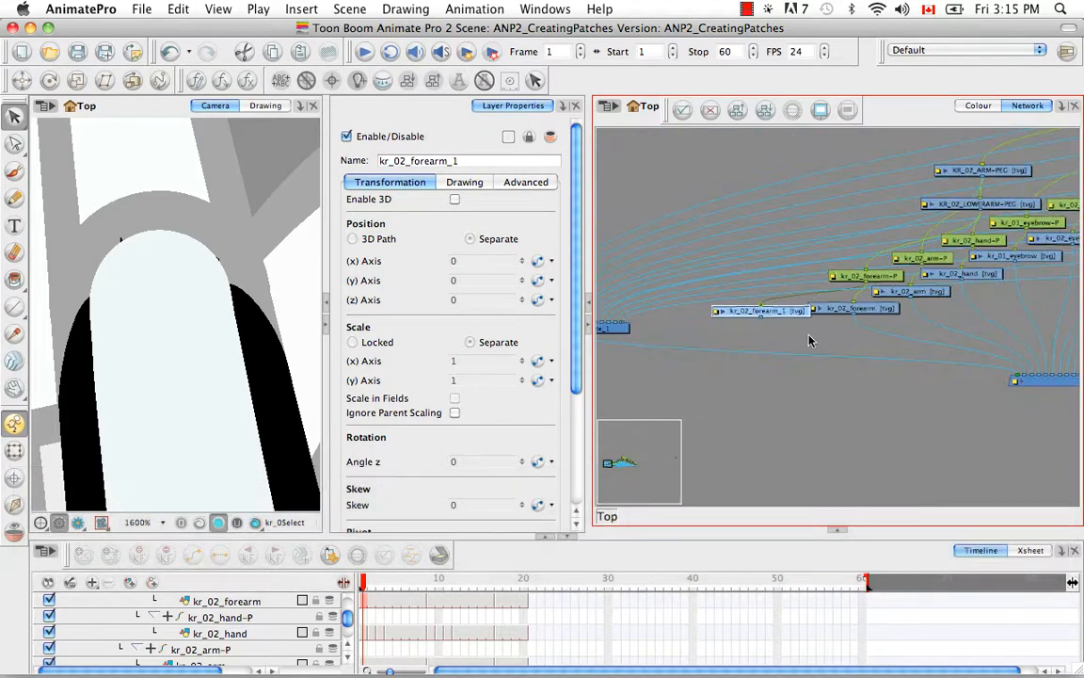
{"action": "key", "text": "space"}
{"action": "left_click_drag", "start_coordinate": [810, 339], "coordinate": [755, 363]}
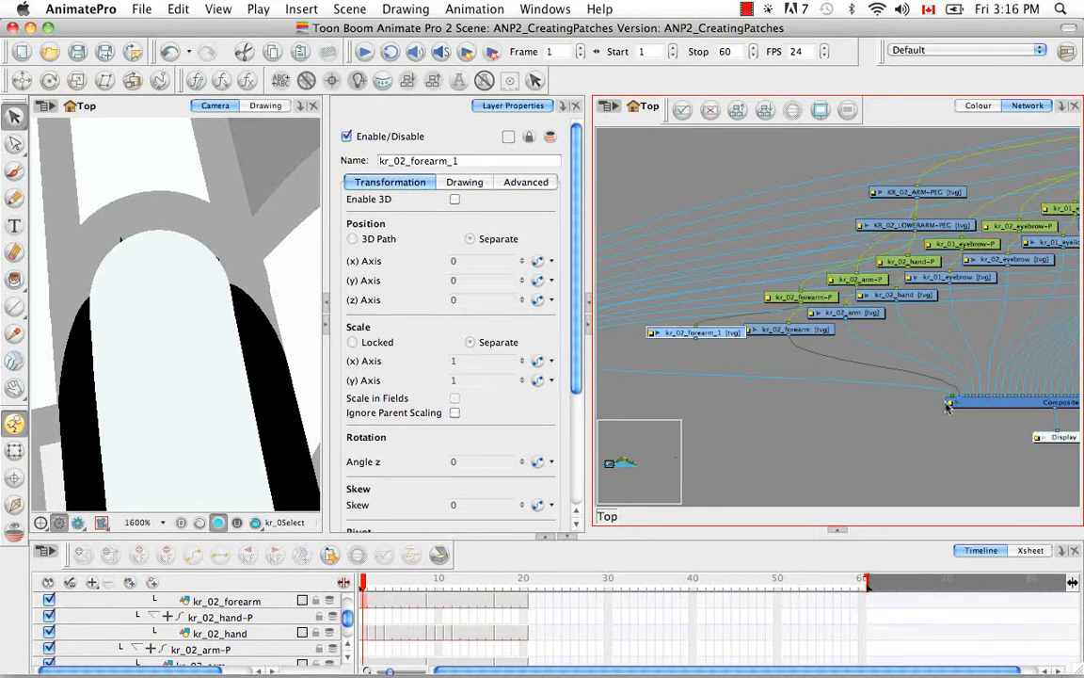
{"action": "key", "text": "space"}
{"action": "left_click_drag", "start_coordinate": [975, 414], "coordinate": [832, 412]}
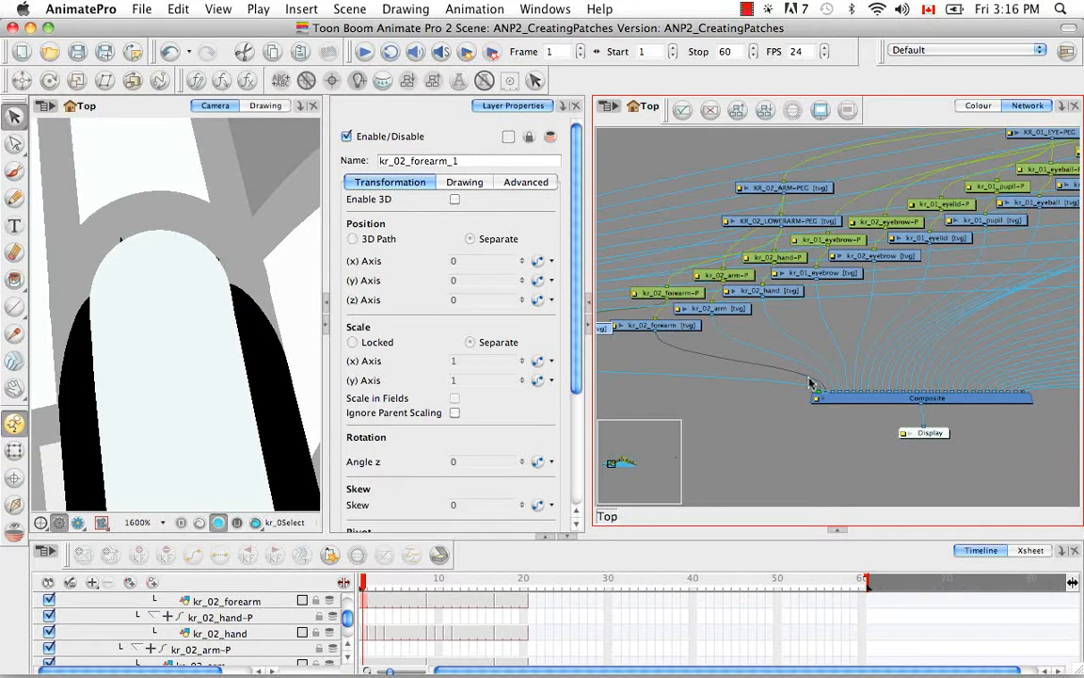
{"action": "key", "text": "space"}
{"action": "left_click_drag", "start_coordinate": [777, 415], "coordinate": [843, 431]}
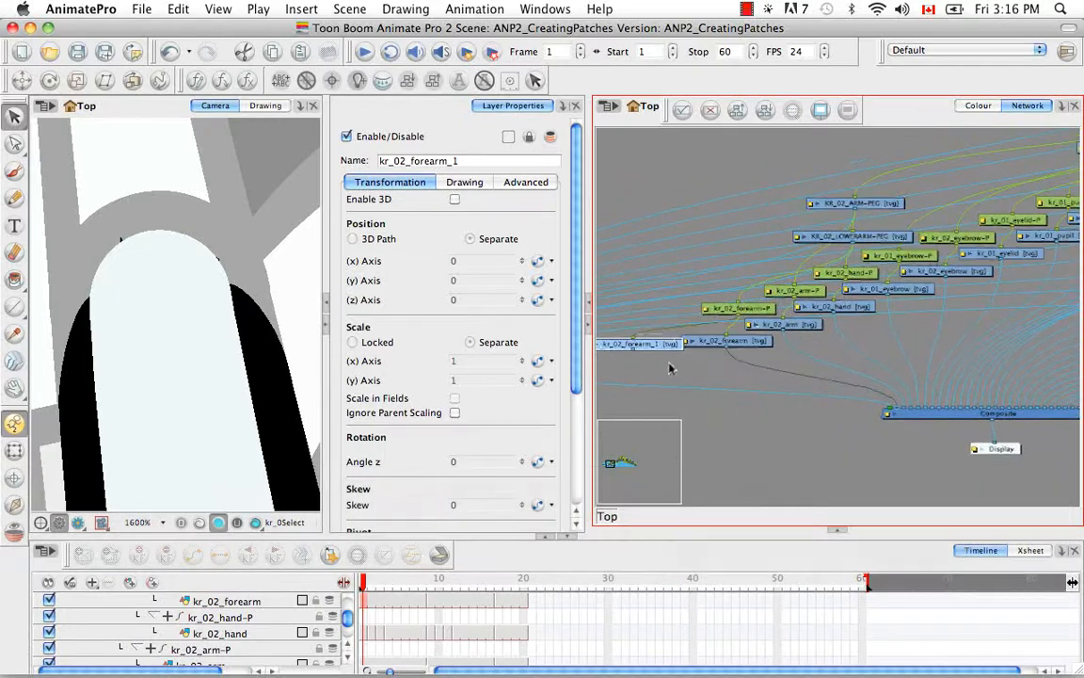
{"action": "left_click_drag", "start_coordinate": [636, 354], "coordinate": [890, 411]}
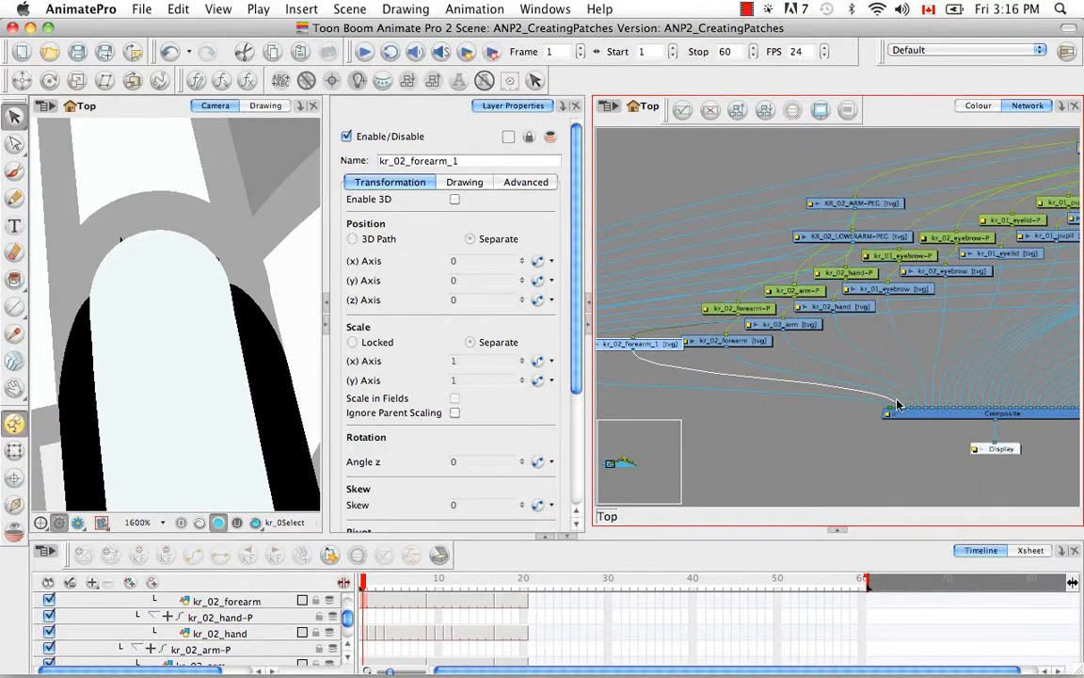
{"action": "left_click", "coordinate": [752, 435]}
- Turn off Read Line Art in the drawing properties of kr_02_forearm_1 and activate the Contour Editor
{"action": "left_click_drag", "start_coordinate": [687, 411], "coordinate": [792, 445]}
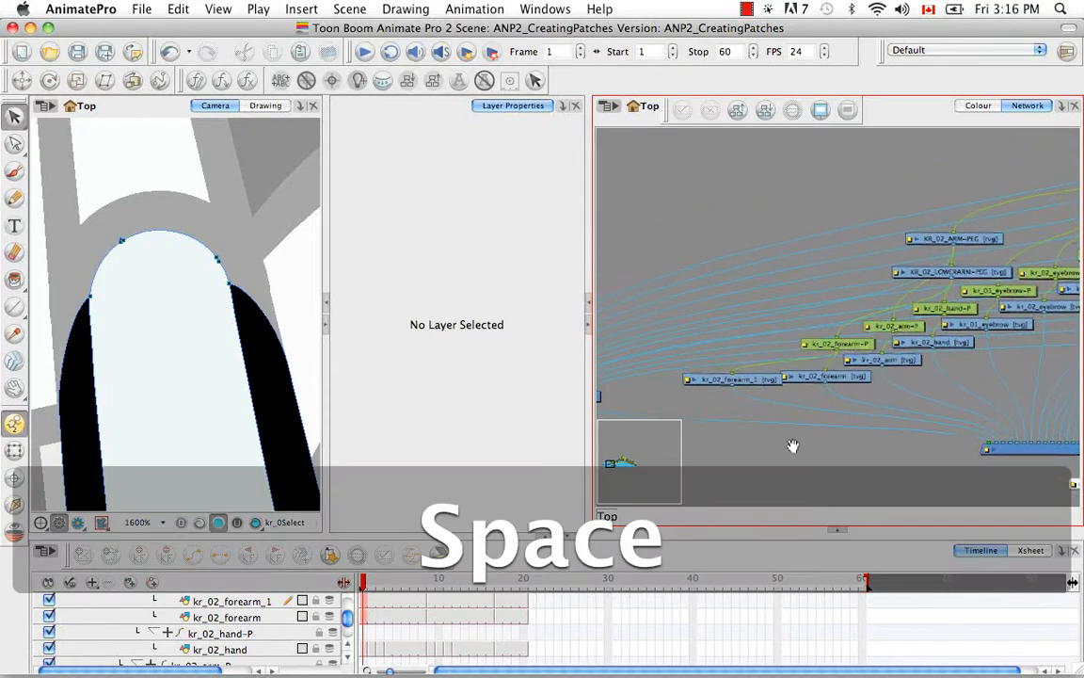
{"action": "left_click", "coordinate": [701, 382]}
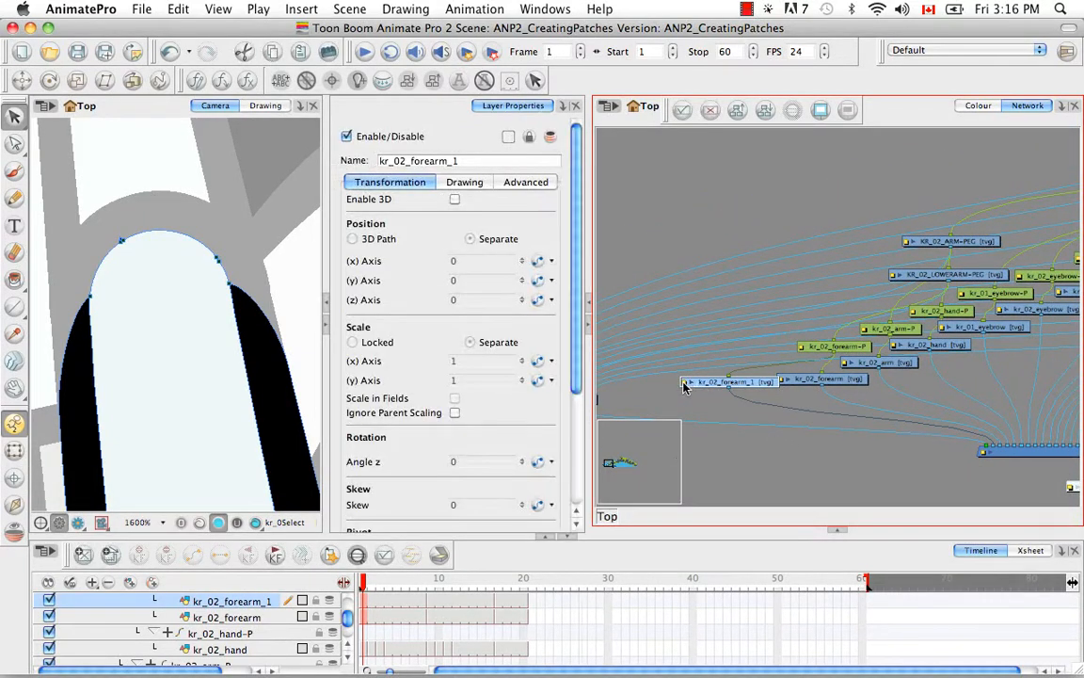
{"action": "left_click", "coordinate": [478, 183]}
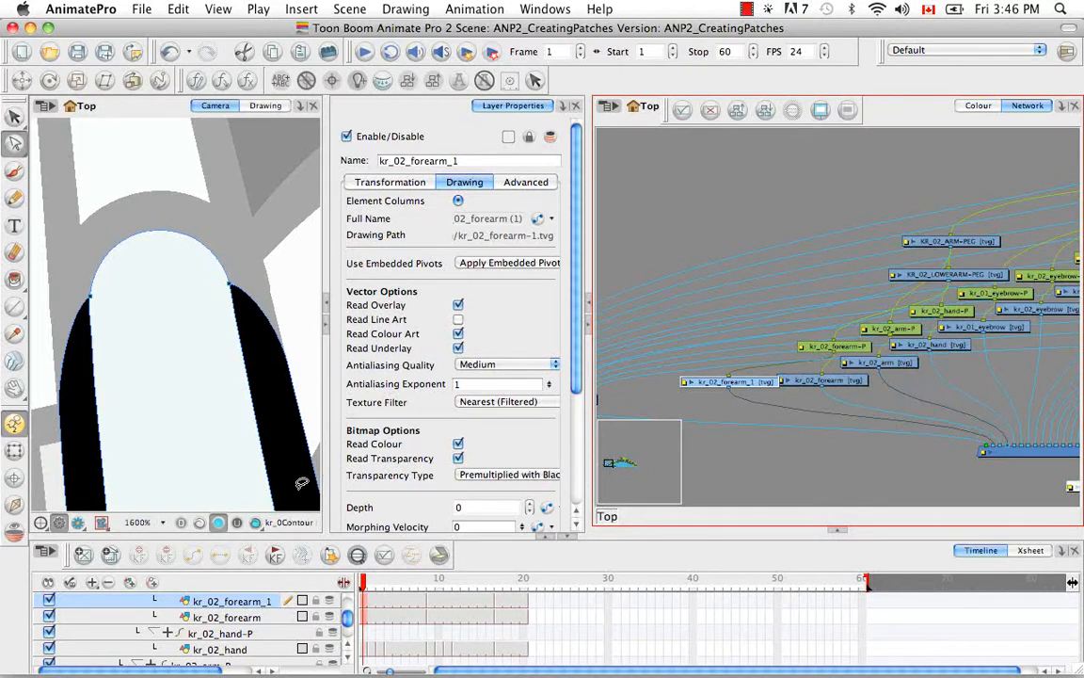
{"action": "key", "text": "alt+q"}
- Reorder the kr_02_arm connection on the Composite so it sits between the kr_02_forearm_1 and kr_02_forearm connections
{"action": "left_click", "coordinate": [841, 386]}
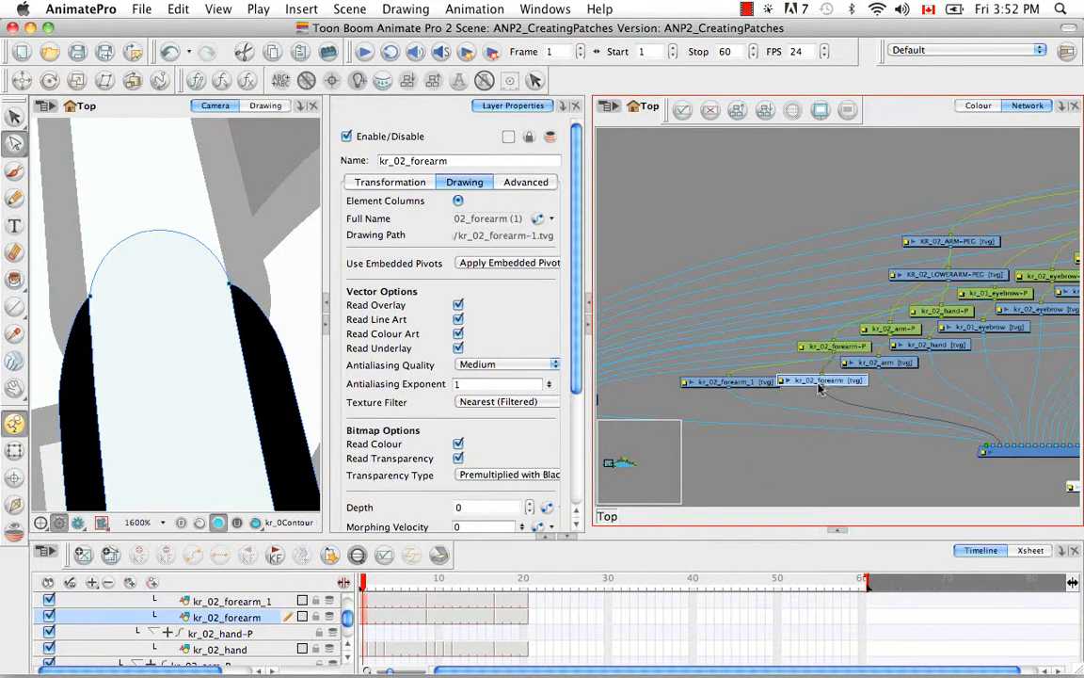
{"action": "left_click", "coordinate": [883, 365]}
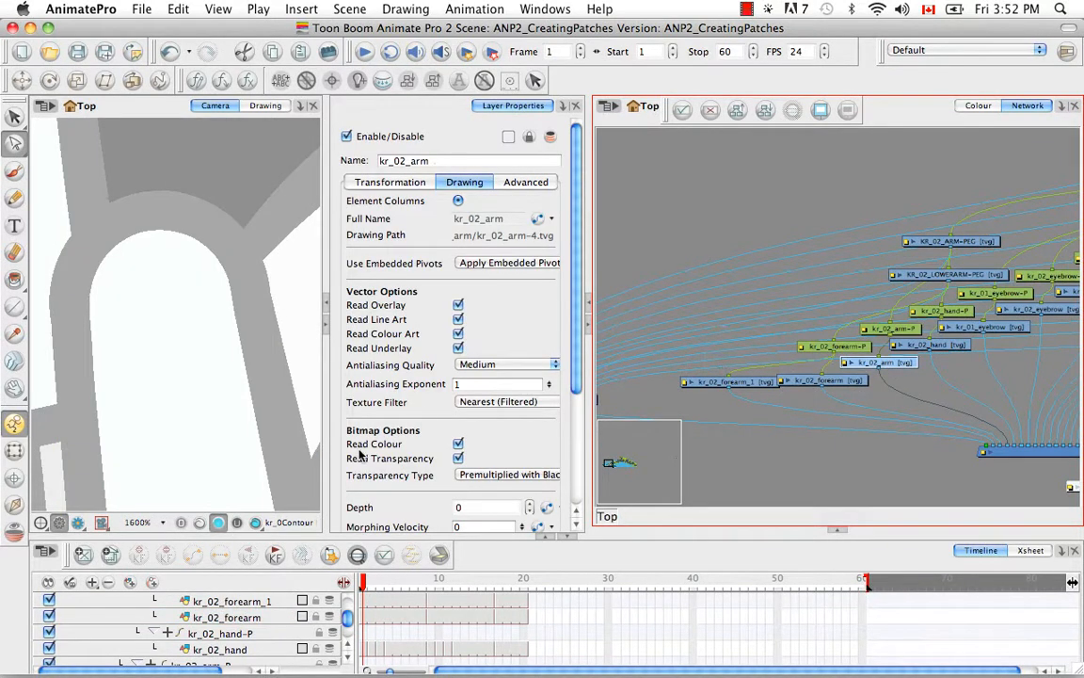
{"action": "left_click", "coordinate": [199, 523]}
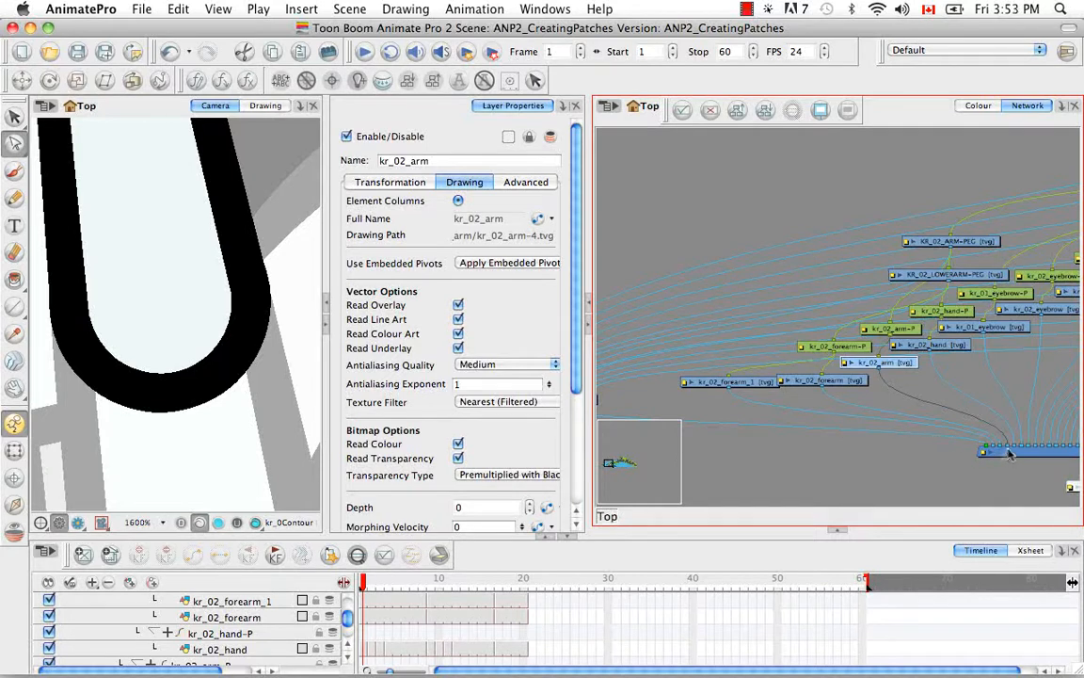
{"action": "left_click_drag", "start_coordinate": [1010, 453], "coordinate": [997, 440]}
{"action": "left_click_drag", "start_coordinate": [1007, 450], "coordinate": [999, 452]}
{"action": "left_click", "coordinate": [850, 481]}
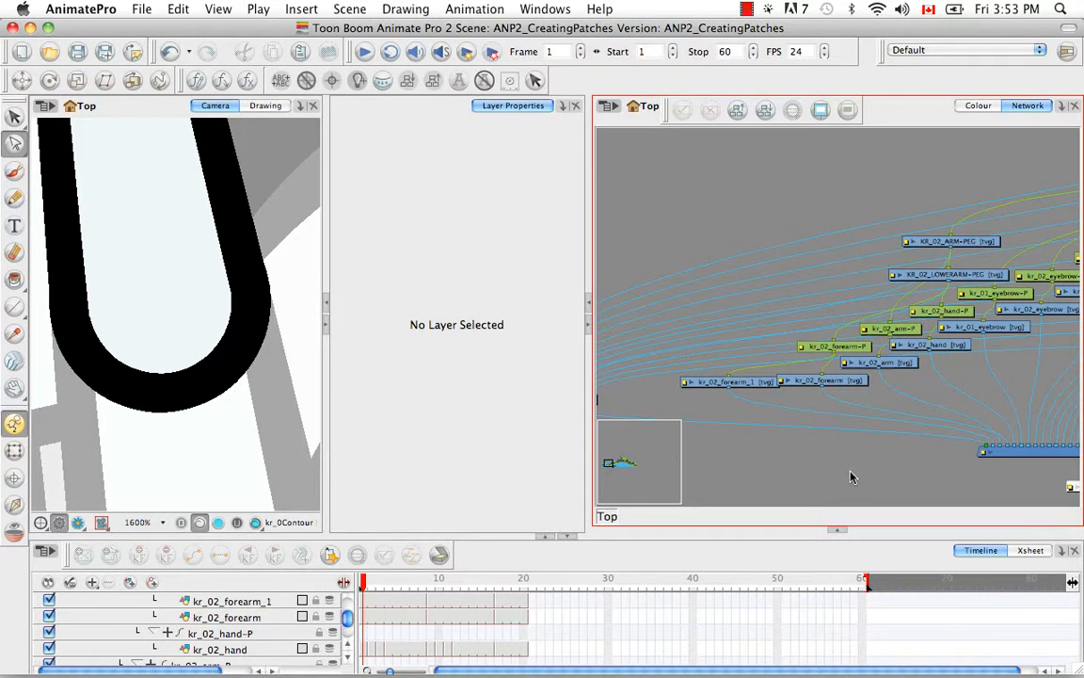
- Rearrange the modules in the Network so kr_02_arm sits between kr_02_forearm_1 and kr_02_forearm
{"action": "left_click_drag", "start_coordinate": [860, 383], "coordinate": [993, 376]}
{"action": "left_click_drag", "start_coordinate": [895, 366], "coordinate": [858, 380]}
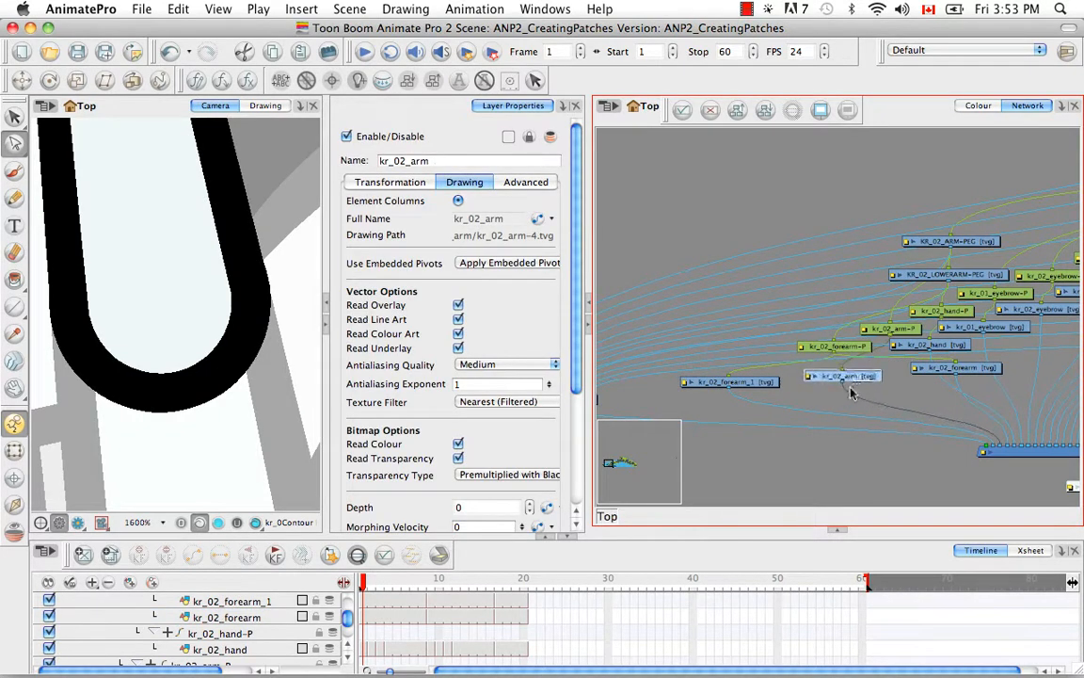
{"action": "left_click", "coordinate": [749, 421]}
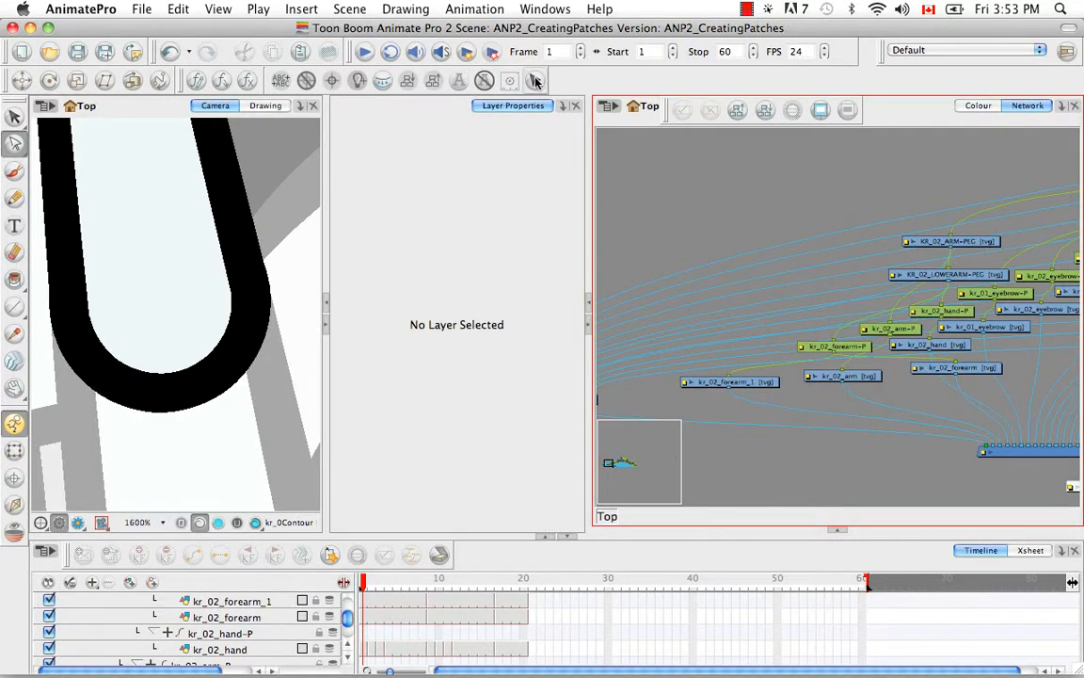
- Switch to the Transform tool and examine the rabbit's body and arms at 200% in the Camera view
{"action": "left_click", "coordinate": [14, 451]}
{"action": "left_click", "coordinate": [51, 459]}
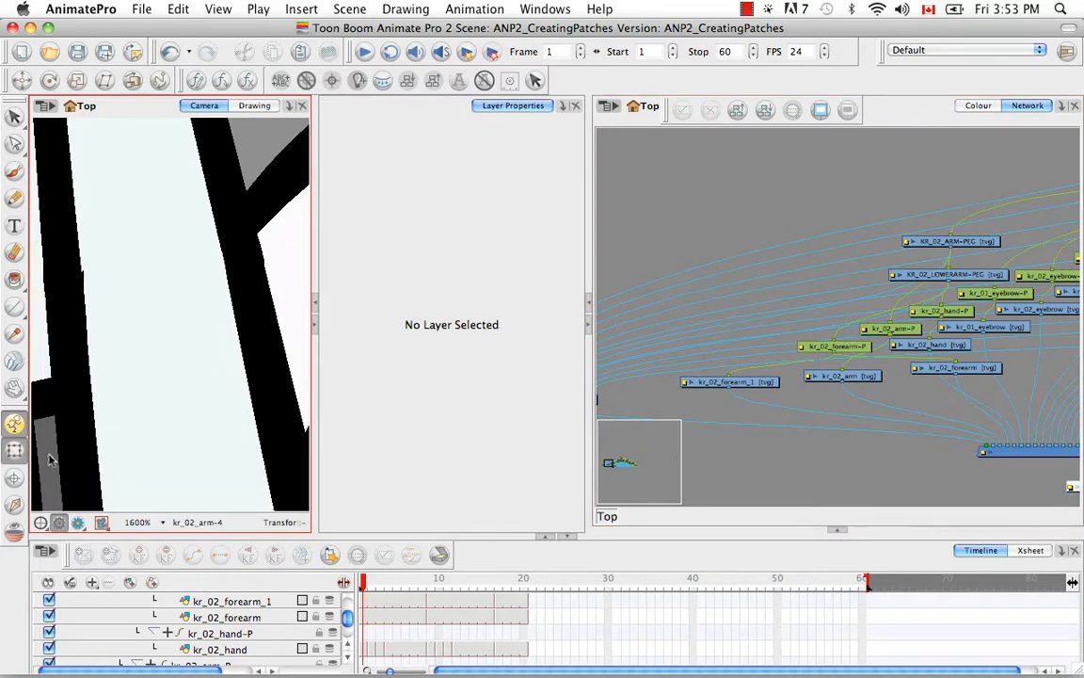
{"action": "left_click", "coordinate": [52, 459]}
{"action": "key", "text": "super+minus"}
{"action": "key", "text": "super+minus"}
{"action": "key", "text": "super+minus"}
{"action": "key", "text": "super+minus"}
{"action": "key", "text": "super+minus"}
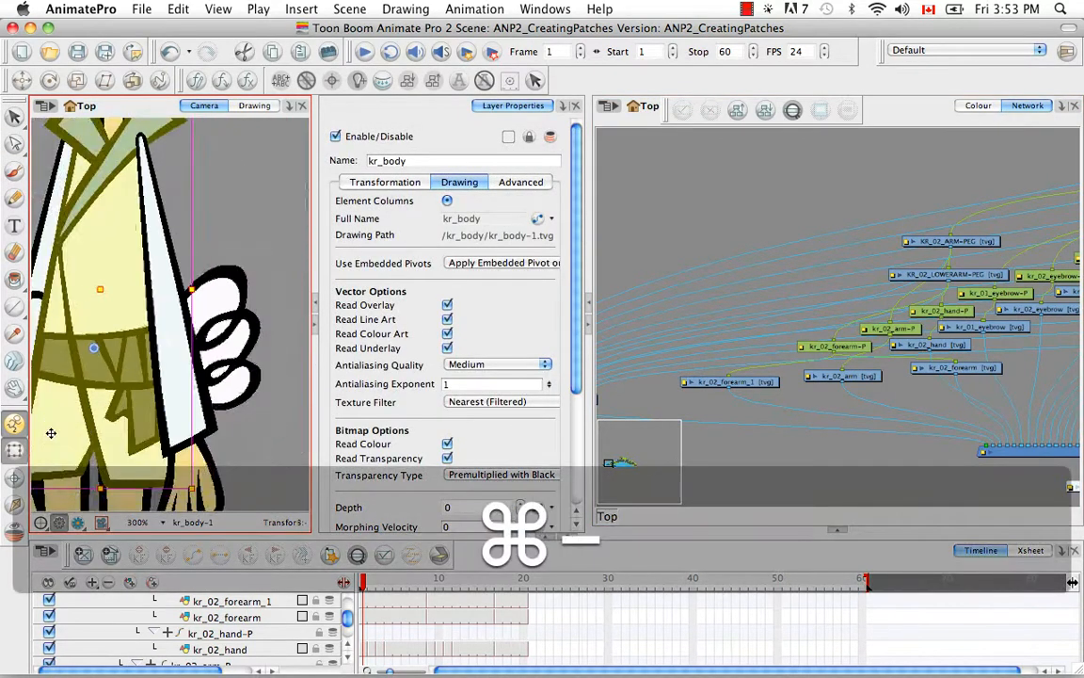
{"action": "key", "text": "super+minus"}
{"action": "left_click", "coordinate": [255, 314]}
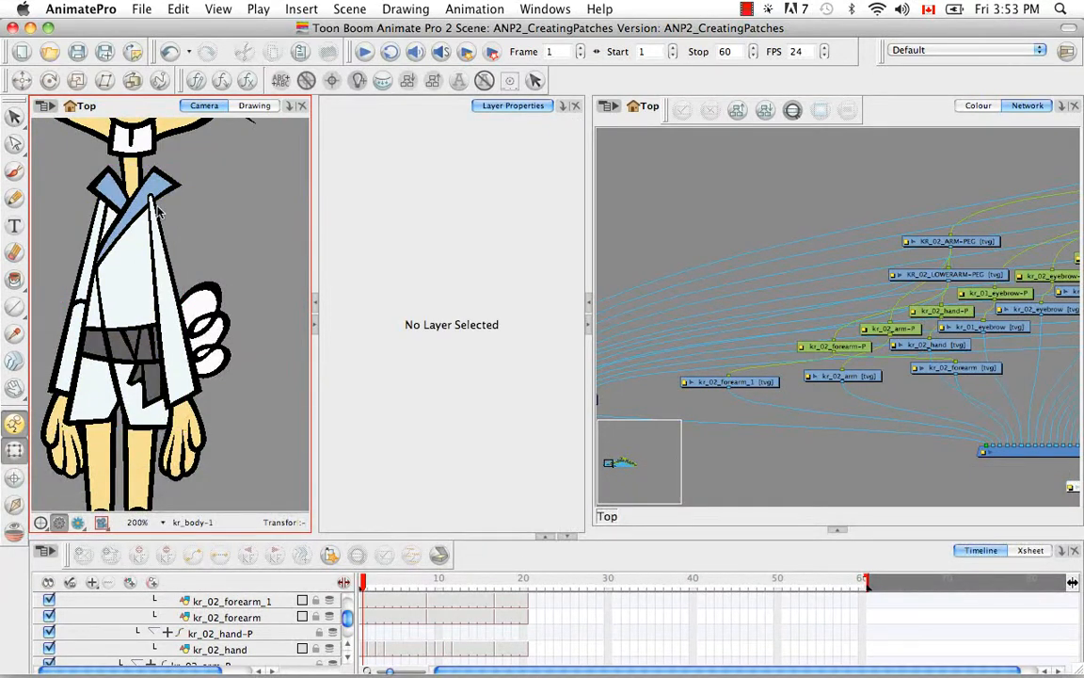
- Rename the duplicated module kr_02_forearm_1 as kr_02_forearm_Patch
{"action": "left_click", "coordinate": [739, 383]}
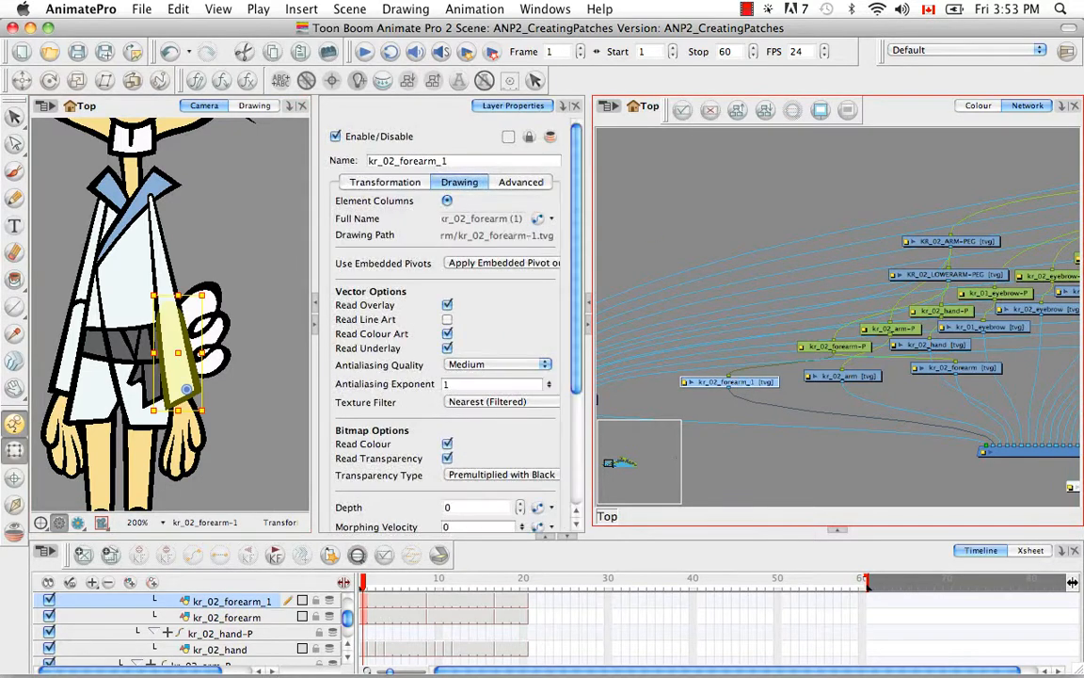
{"action": "left_click", "coordinate": [475, 137]}
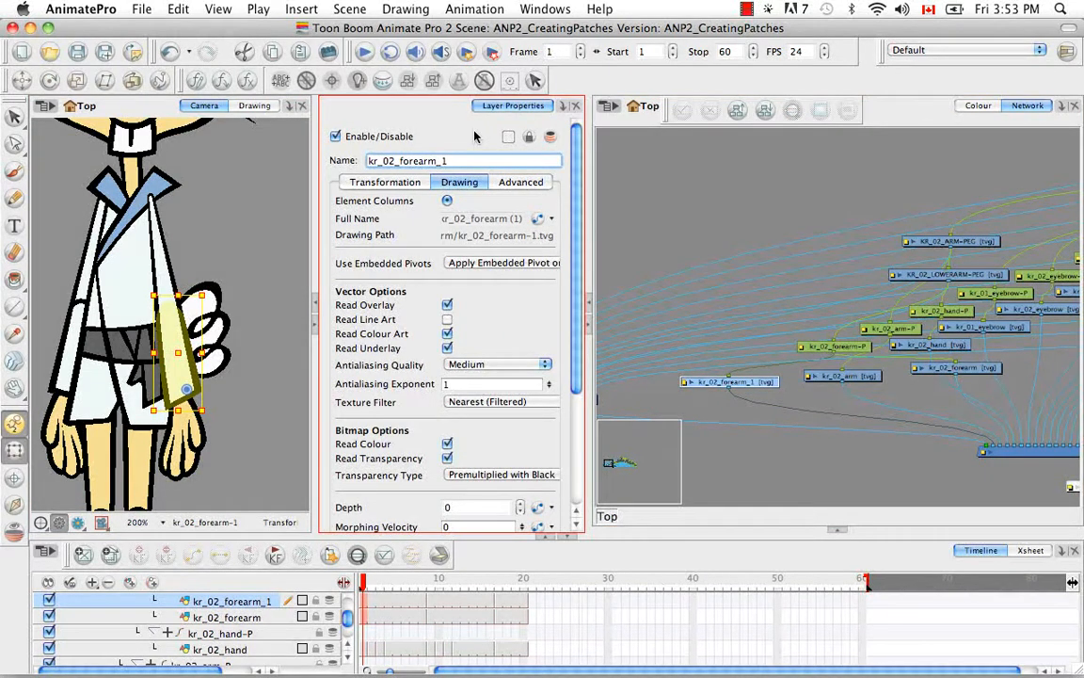
{"action": "key", "text": "BackSpace"}
{"action": "type", "text": "Patch"}
{"action": "key", "text": "Return"}
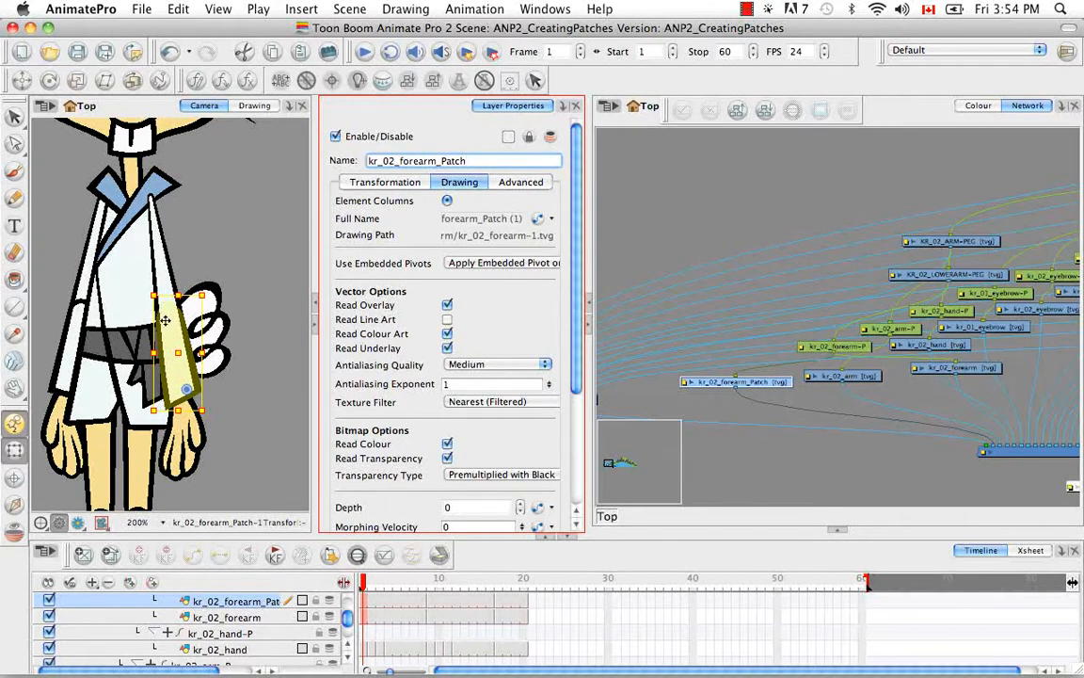
- Select the forearm's parent KR_02_LOWERARM-PEG, try shifting the lower arm slightly sideways, and undo the move
{"action": "left_click", "coordinate": [868, 378]}
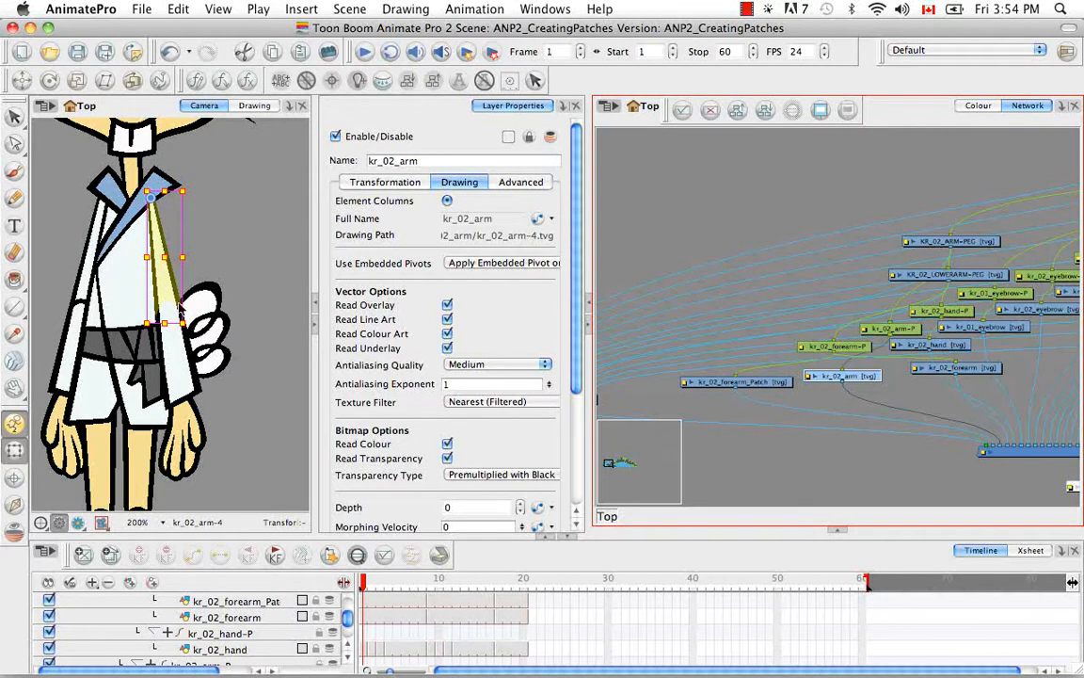
{"action": "left_click", "coordinate": [971, 369]}
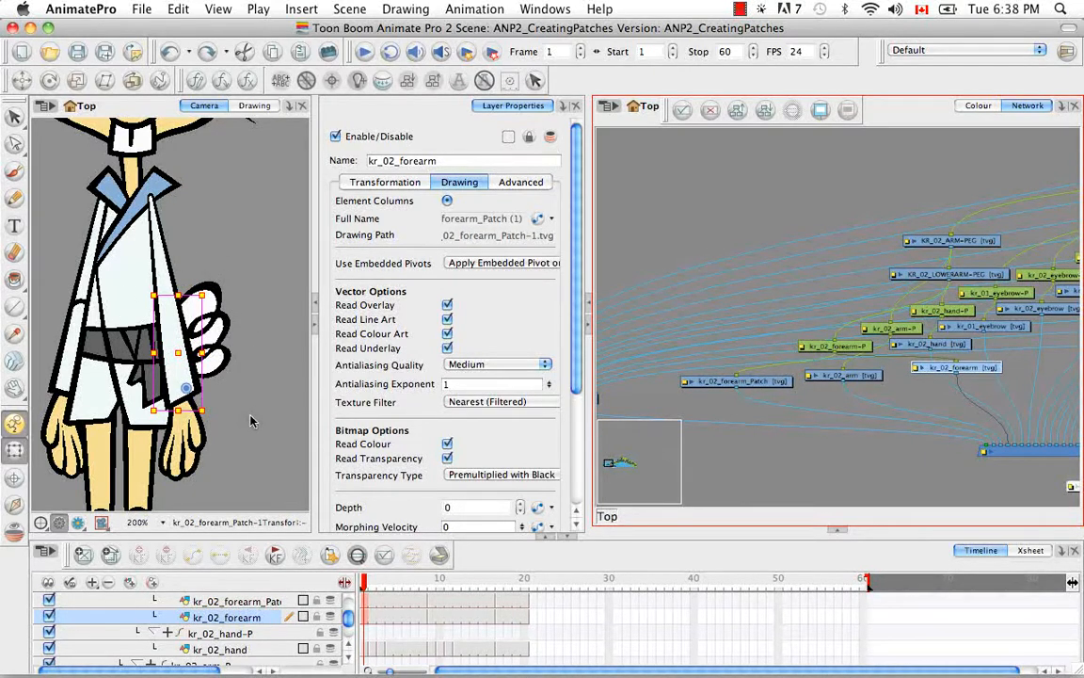
{"action": "key", "text": "b"}
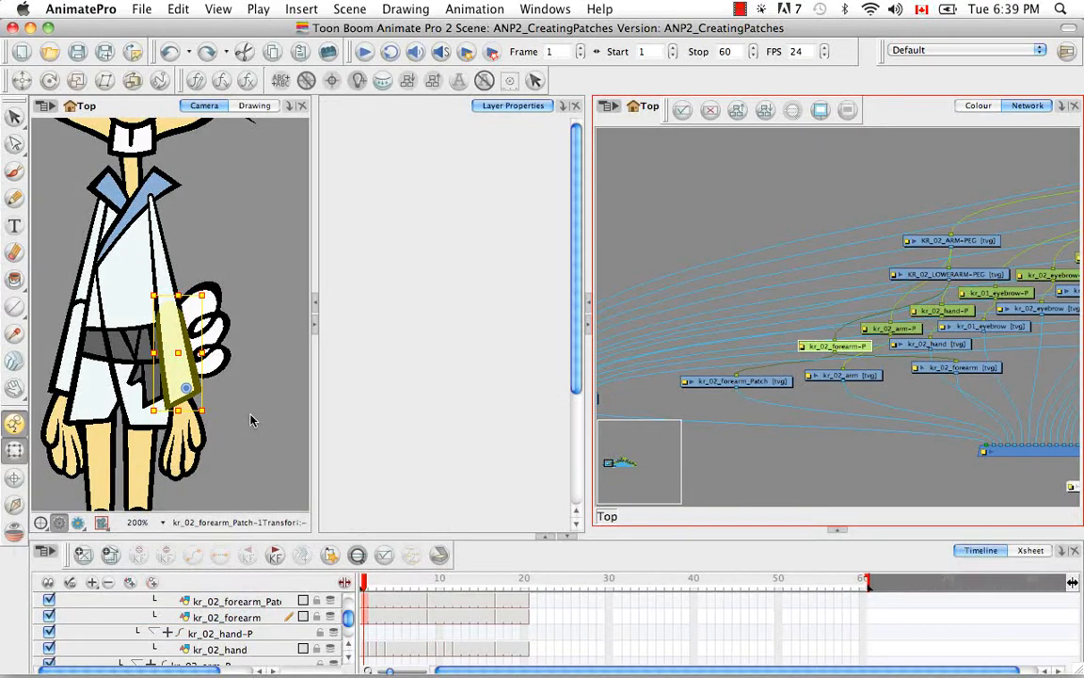
{"action": "key", "text": "b"}
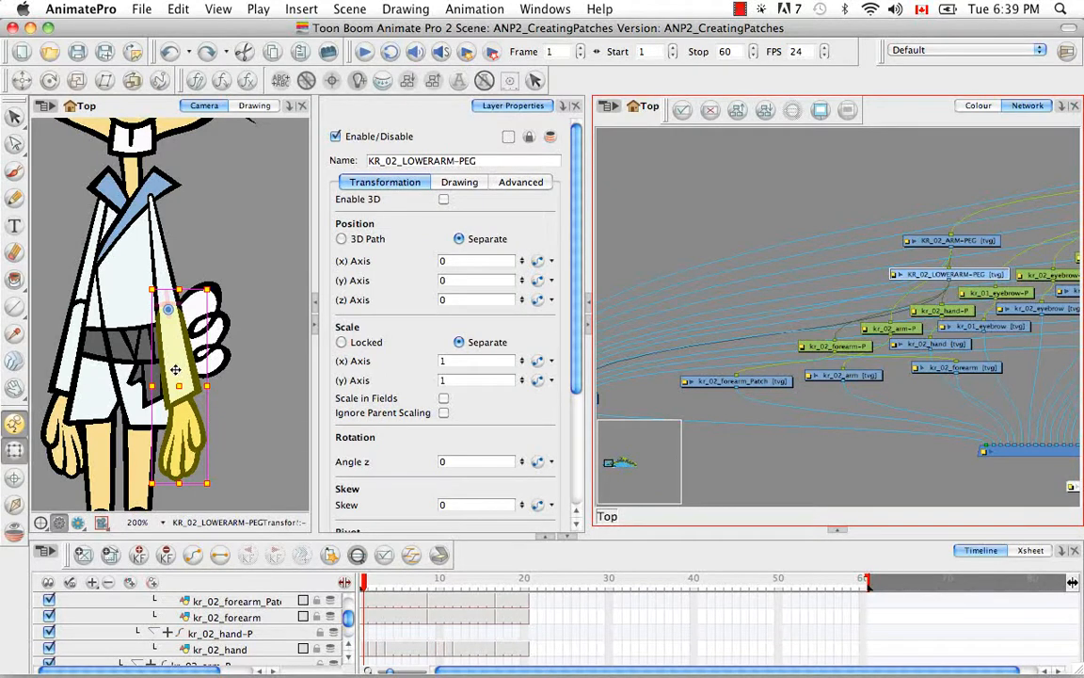
{"action": "mouse_move", "coordinate": [175, 370]}
{"action": "left_mouse_down"}
{"action": "mouse_move", "coordinate": [150, 315]}
{"action": "mouse_move", "coordinate": [179, 330]}
{"action": "mouse_move", "coordinate": [151, 348]}
{"action": "mouse_move", "coordinate": [141, 325]}
{"action": "mouse_move", "coordinate": [181, 332]}
{"action": "mouse_move", "coordinate": [172, 325]}
{"action": "mouse_move", "coordinate": [162, 350]}
{"action": "mouse_move", "coordinate": [187, 358]}
{"action": "mouse_move", "coordinate": [156, 350]}
{"action": "mouse_move", "coordinate": [184, 372]}
{"action": "left_mouse_up"}
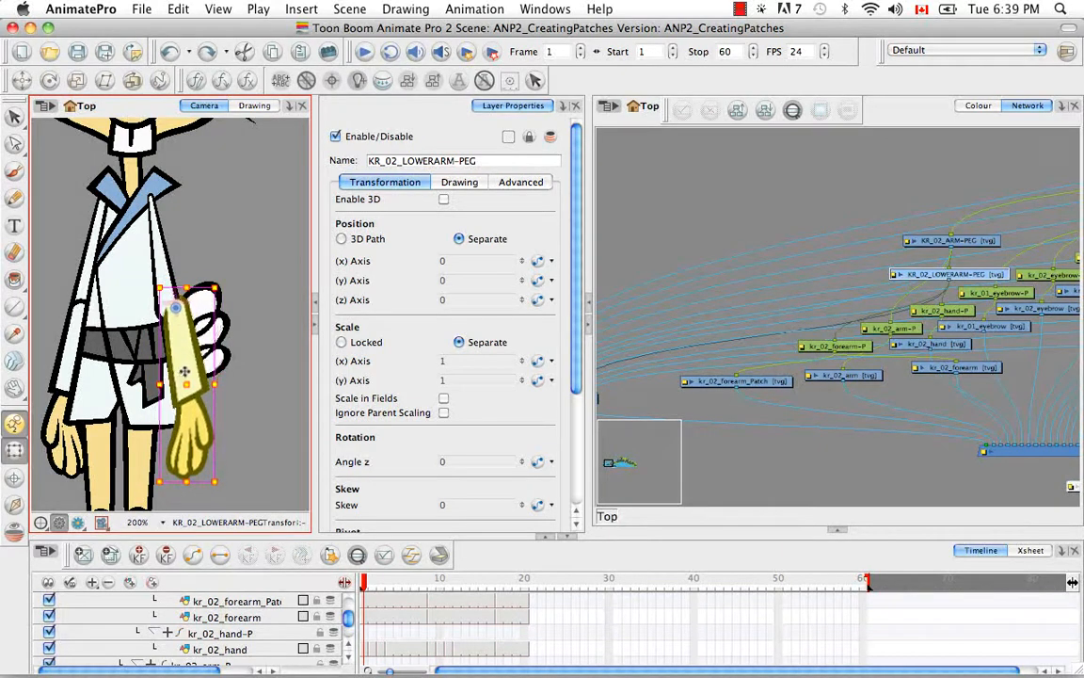
{"action": "key", "text": "super+z"}
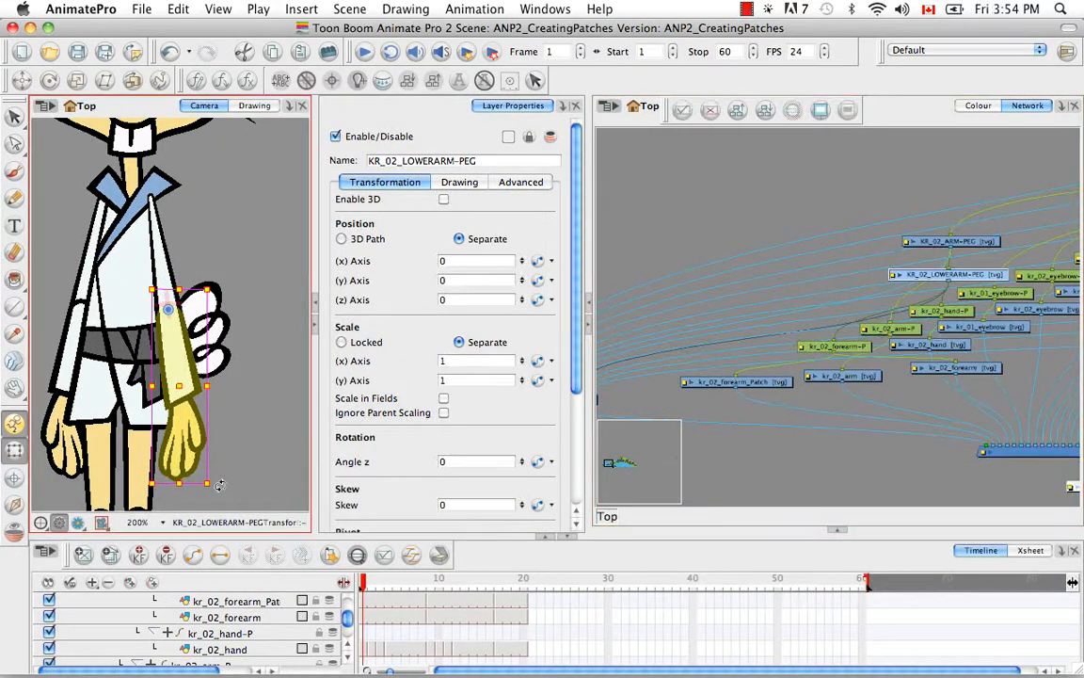
- Test the elbow patch by rotating the lower arm up to roughly horizontal, and undo the rotation
{"action": "left_click_drag", "start_coordinate": [219, 441], "coordinate": [290, 292]}
{"action": "left_click", "coordinate": [267, 236]}
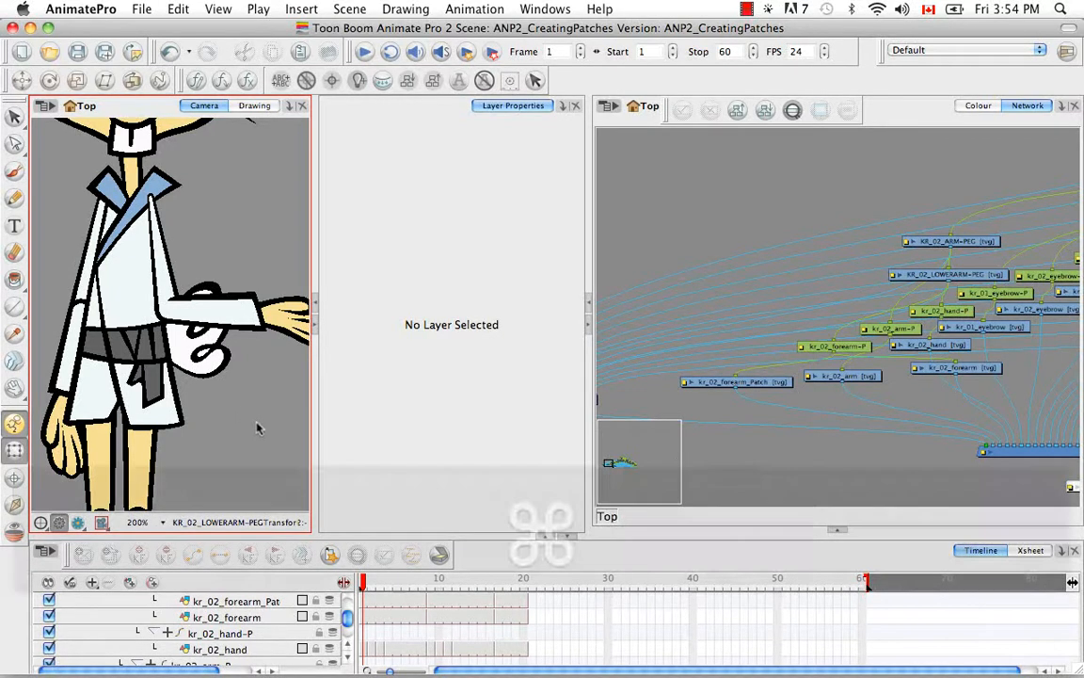
{"action": "key", "text": "super+z"}
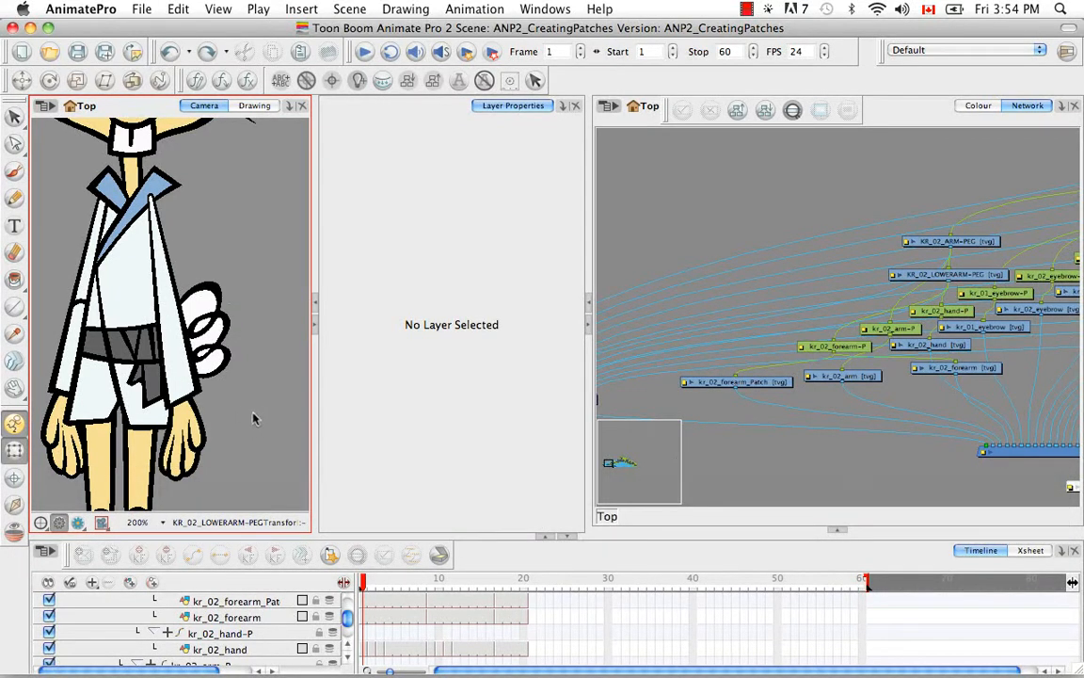
- Set Use Embedded Pivots to Don't Use Embedded Pivot for kr_02_forearm_Patch and deselect the layer
{"action": "left_click", "coordinate": [754, 386]}
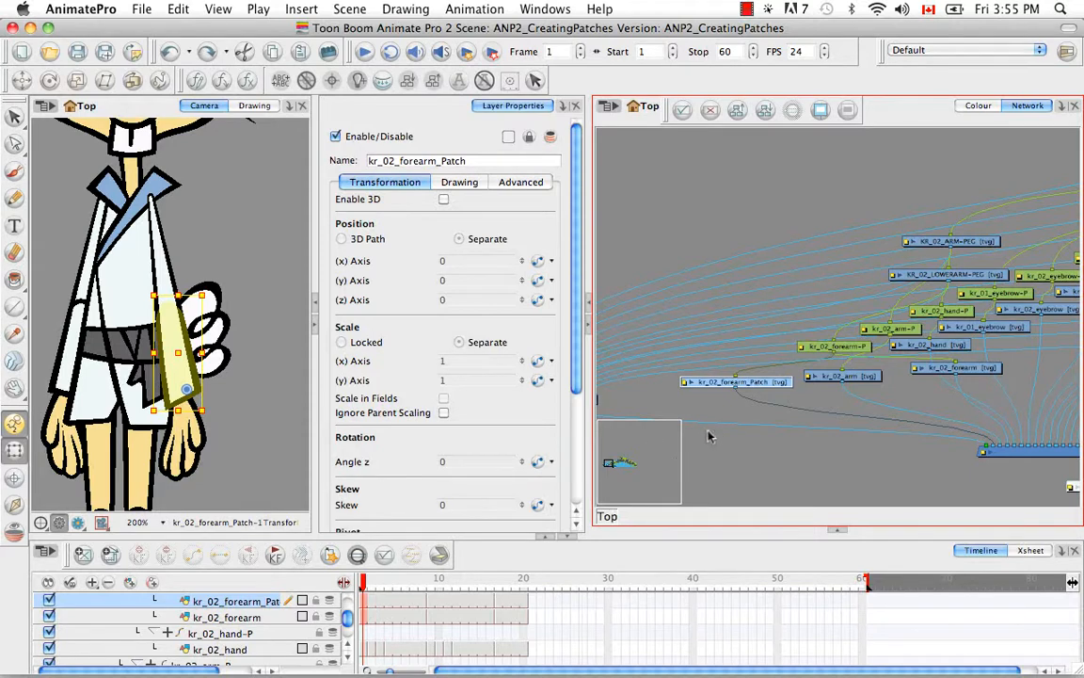
{"action": "left_click", "coordinate": [464, 184]}
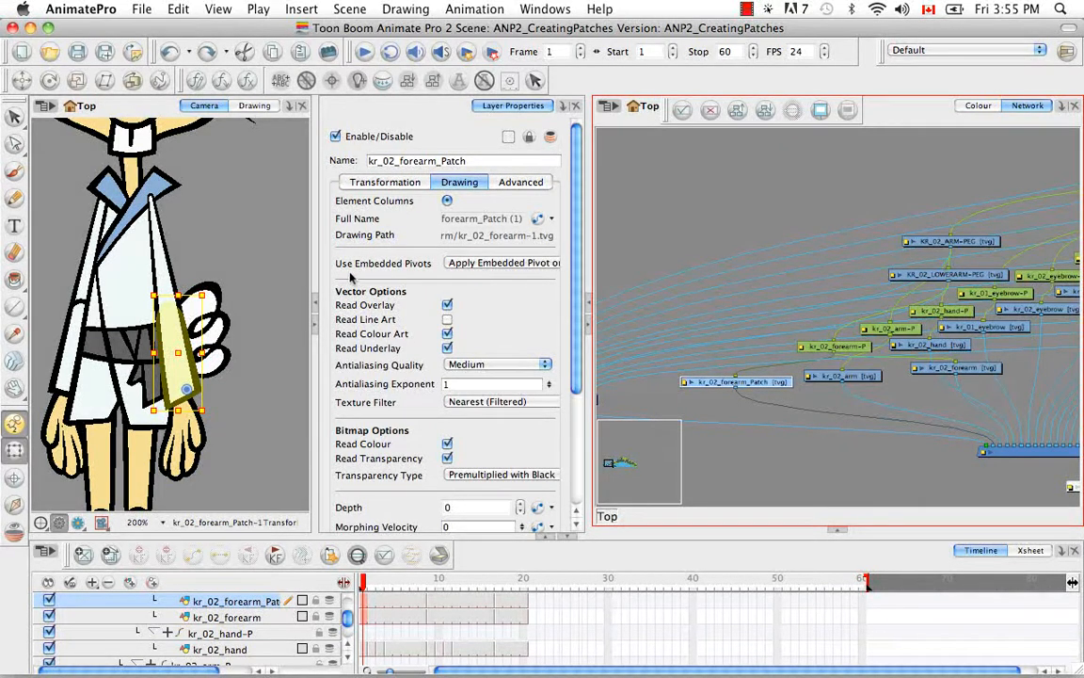
{"action": "left_click", "coordinate": [463, 263]}
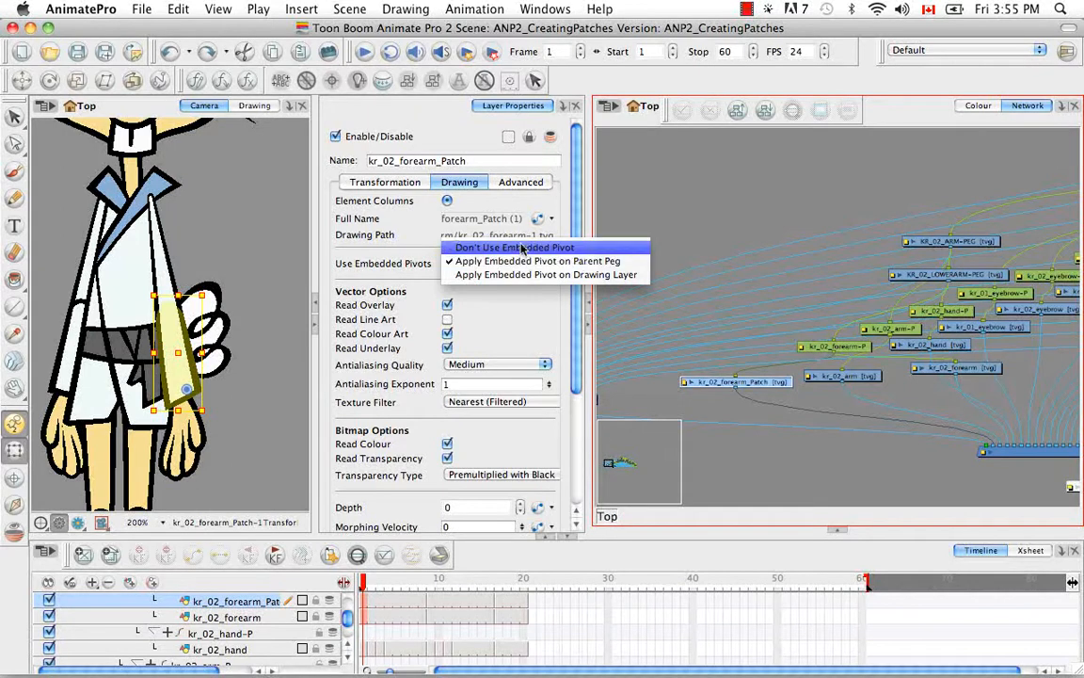
{"action": "left_click", "coordinate": [525, 248]}
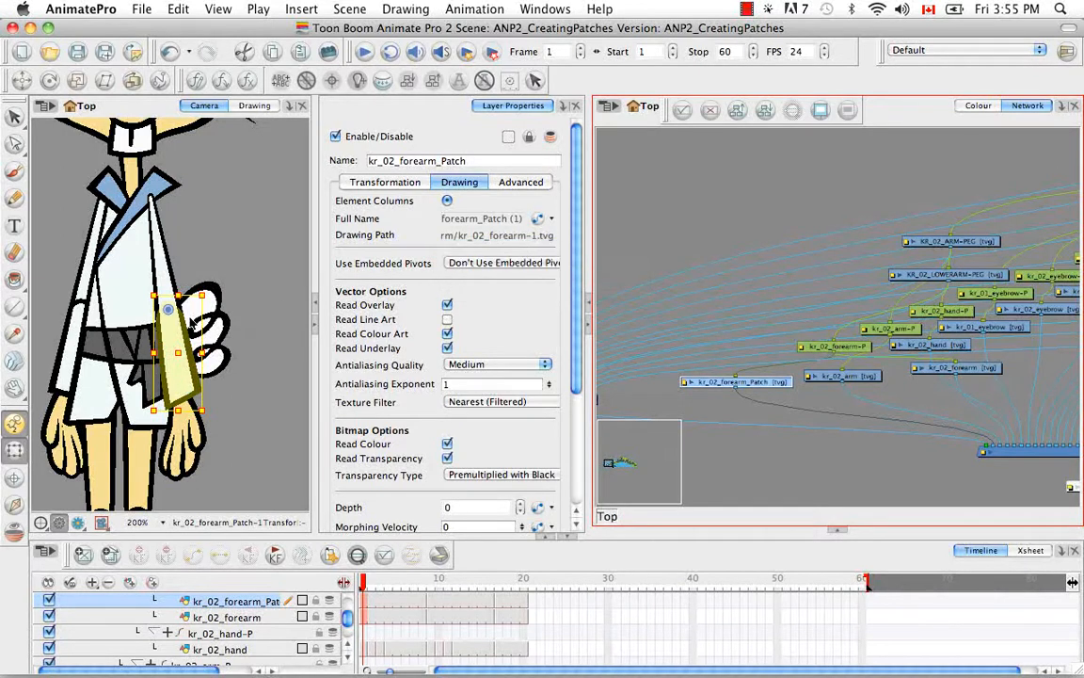
{"action": "left_click", "coordinate": [258, 412]}
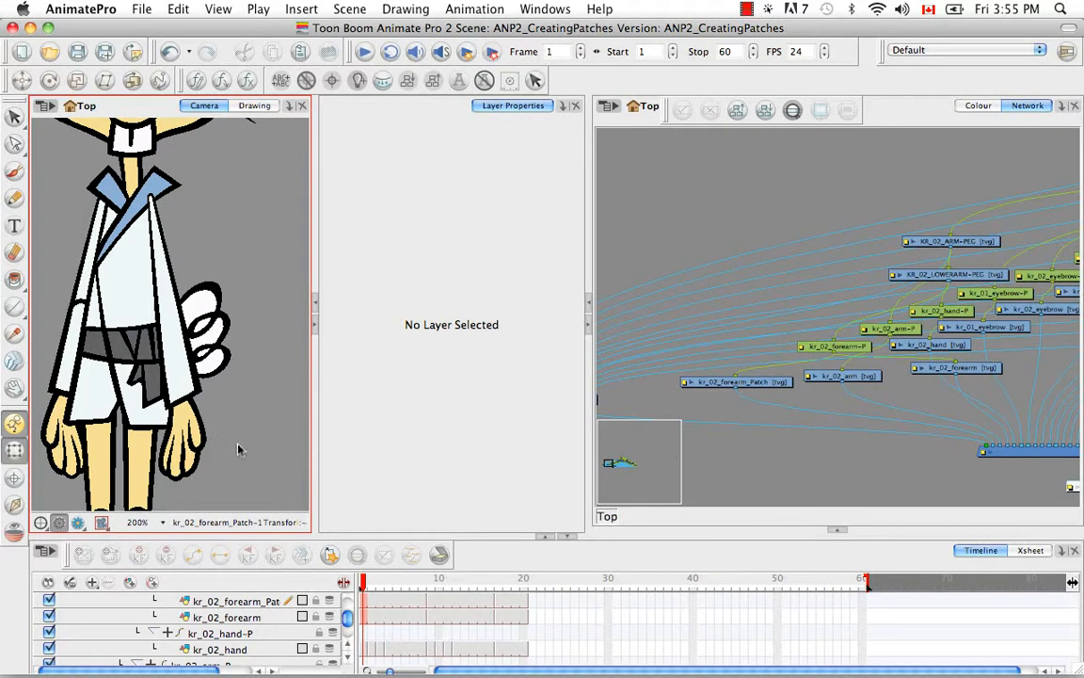
- Look over the whole rabbit from feet to head and fit the full figure in the Camera view
{"action": "key", "text": "super"}
{"action": "key", "text": "space"}
{"action": "left_click_drag", "start_coordinate": [231, 458], "coordinate": [221, 311]}
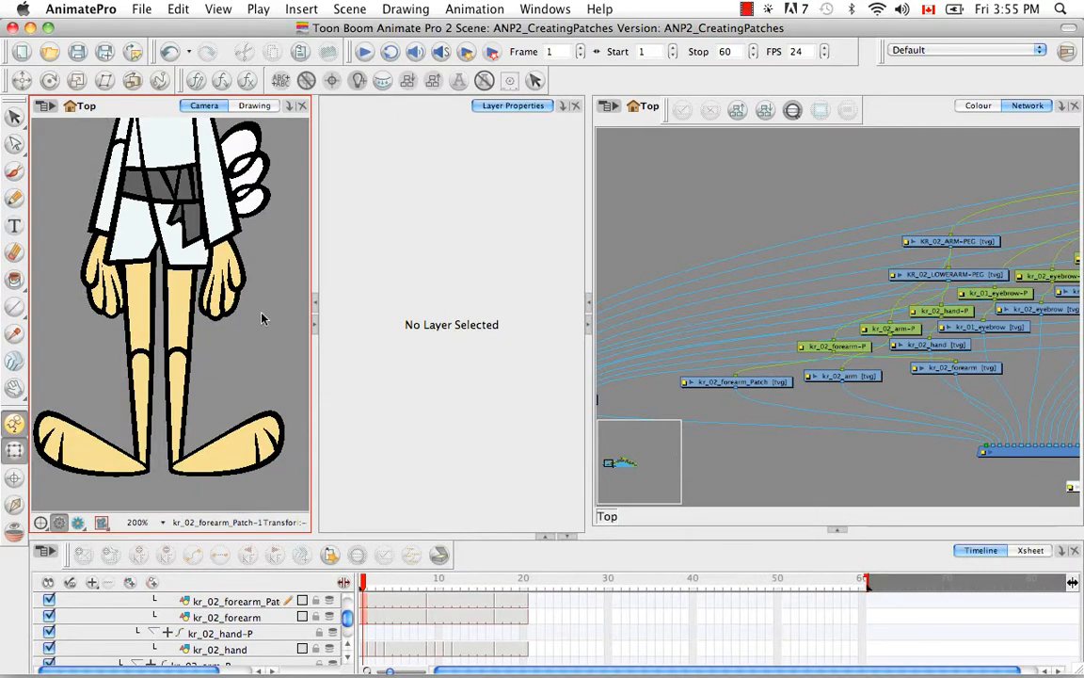
{"action": "key", "text": "space"}
{"action": "left_click_drag", "start_coordinate": [251, 228], "coordinate": [250, 376]}
{"action": "left_click_drag", "start_coordinate": [256, 202], "coordinate": [240, 356]}
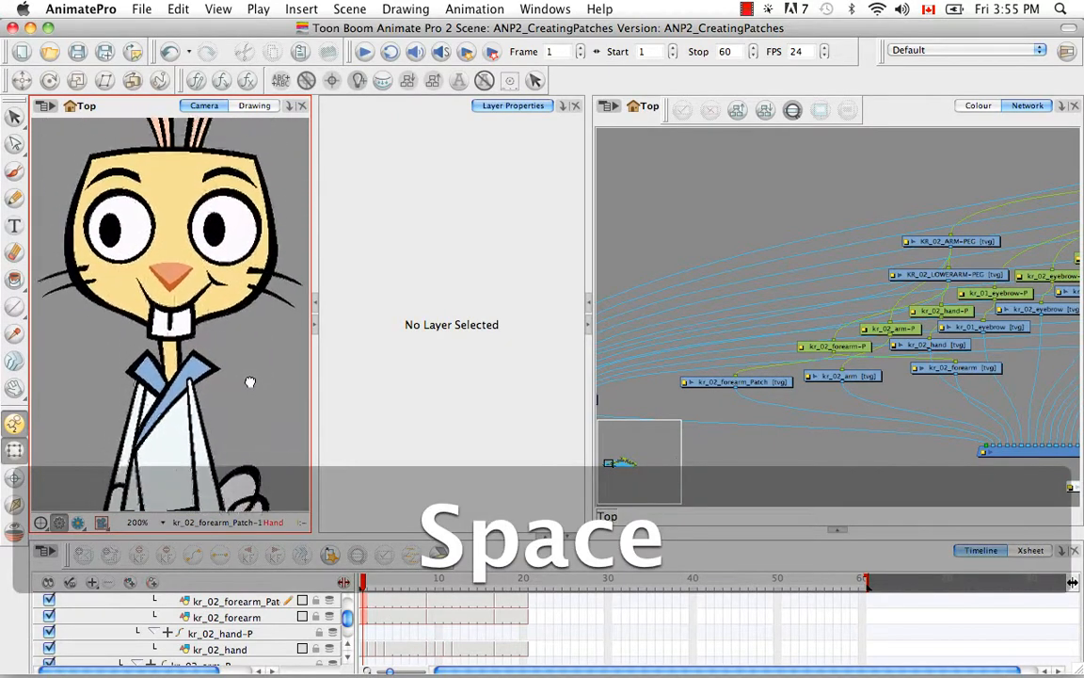
{"action": "key", "text": "super+minus"}
{"action": "key", "text": "super+minus"}
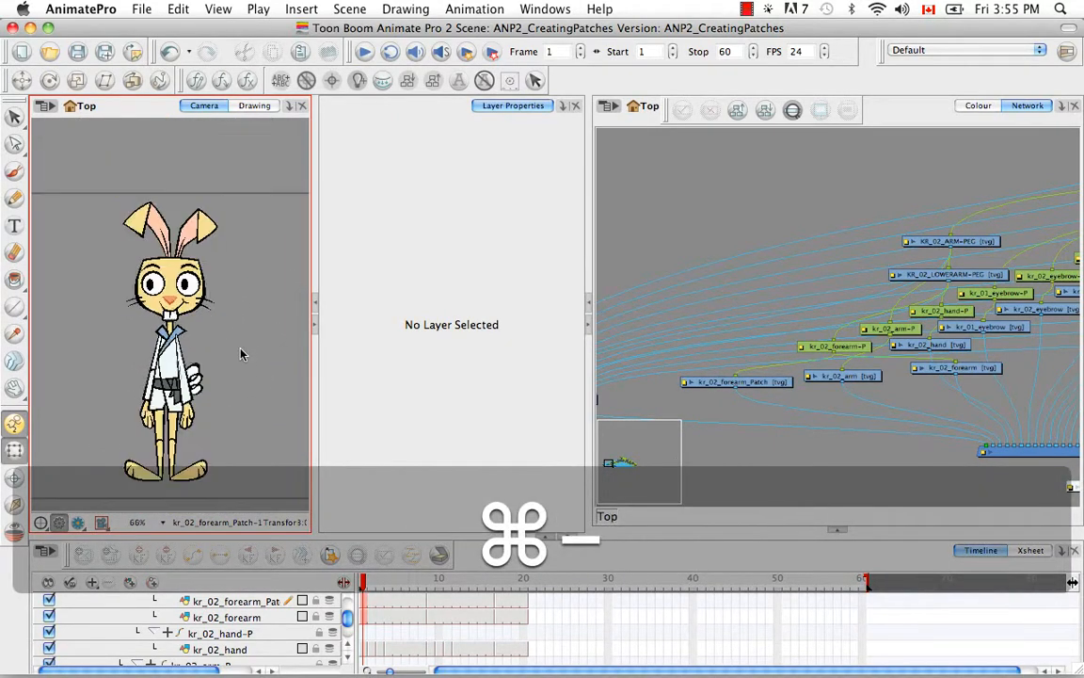
{"action": "key", "text": "space"}
{"action": "left_click_drag", "start_coordinate": [262, 407], "coordinate": [268, 377]}
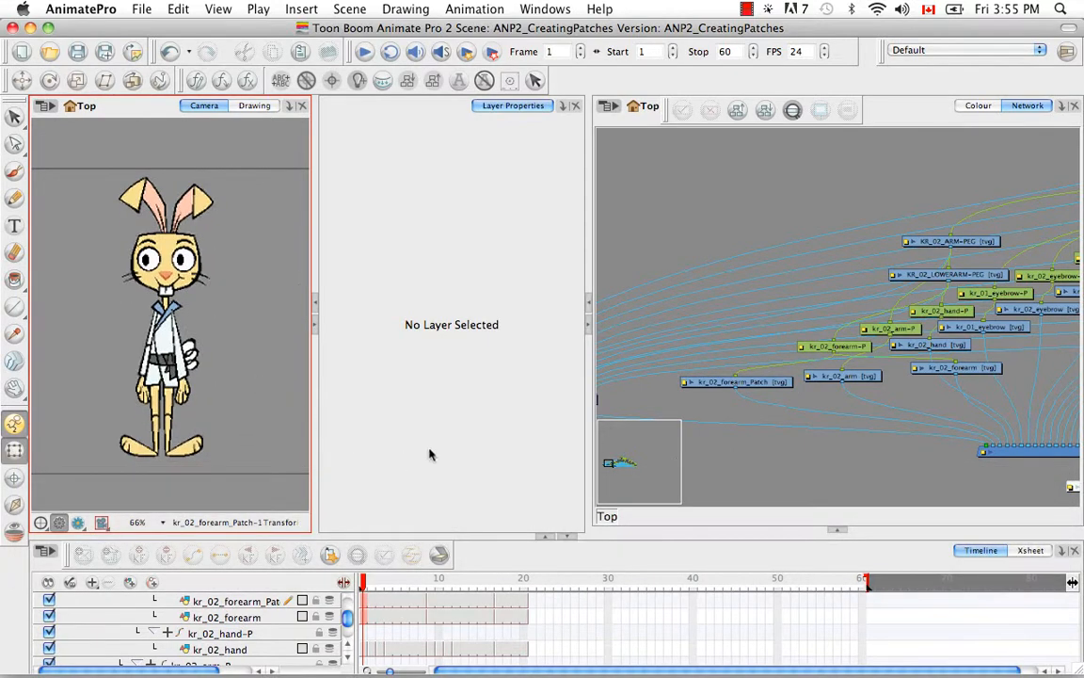